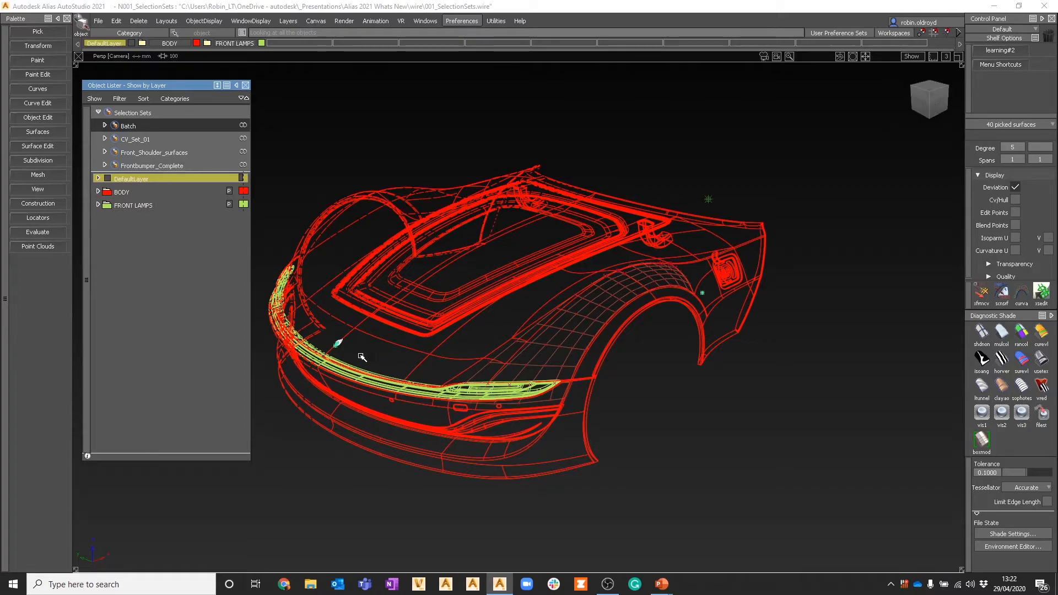
# Step: Recall the Batch selection set and examine its surfaces up close on the front body
pyautogui.click(337, 346)
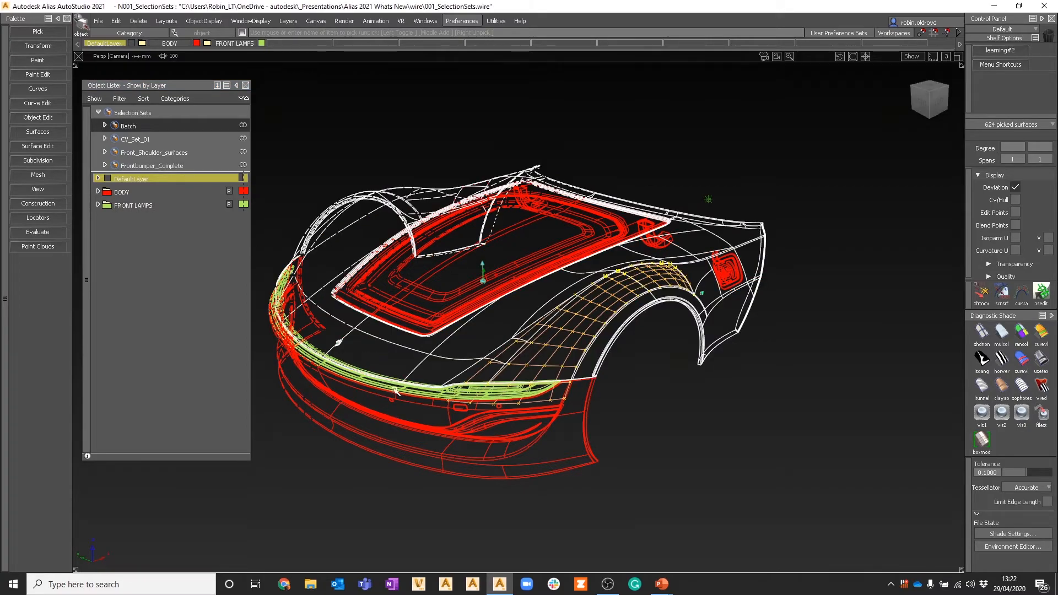
pyautogui.click(313, 452)
pyautogui.click(128, 127)
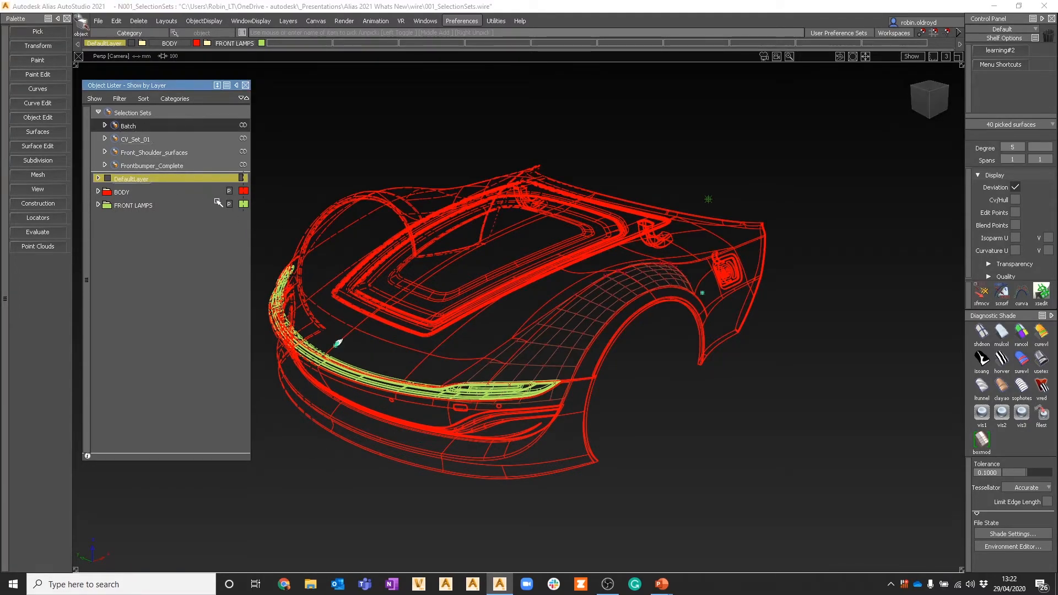
pyautogui.press('f')
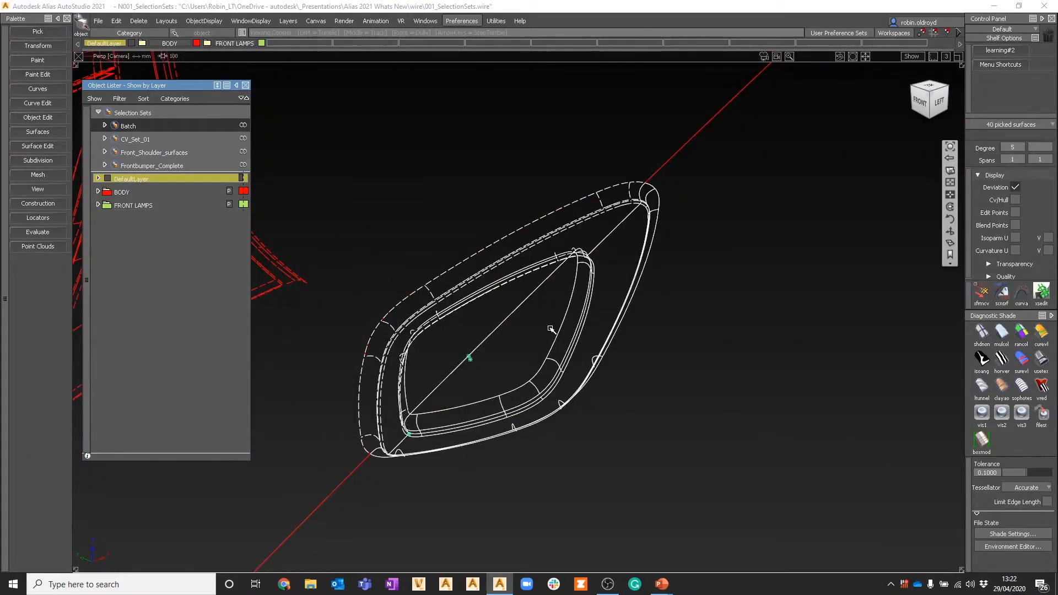
pyautogui.keyDown('alt'); pyautogui.keyDown('shift'); pyautogui.click(562, 319); pyautogui.keyUp('shift'); pyautogui.keyUp('alt')
pyautogui.keyDown('alt'); pyautogui.keyDown('shift'); pyautogui.moveTo(633, 319); pyautogui.dragTo(418, 421, button='right'); pyautogui.keyUp('shift'); pyautogui.keyUp('alt')
pyautogui.keyDown('alt'); pyautogui.keyDown('shift'); pyautogui.moveTo(637, 376); pyautogui.dragTo(671, 369); pyautogui.keyUp('shift'); pyautogui.keyUp('alt')
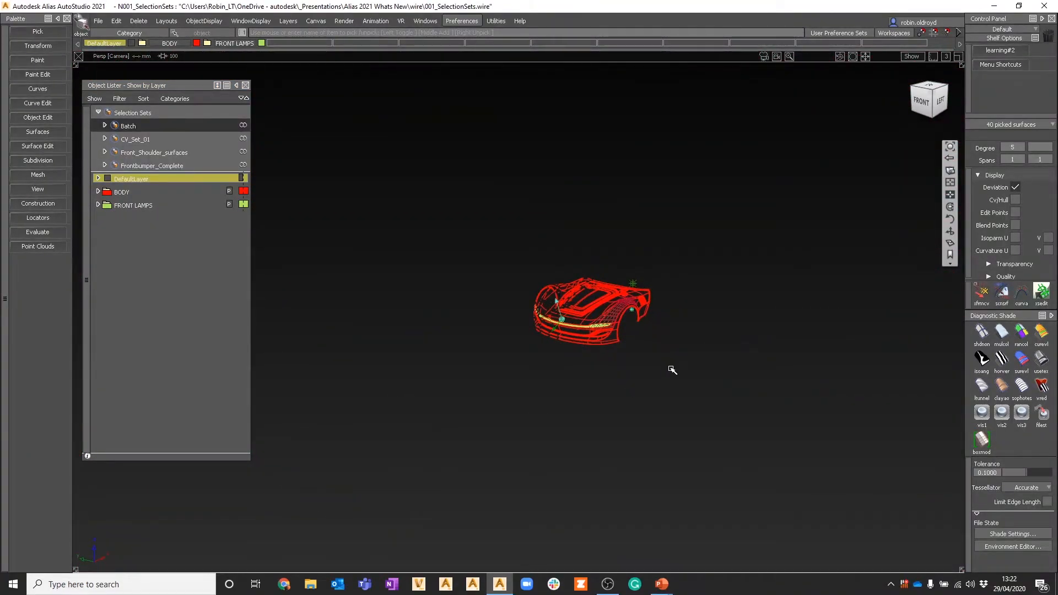
pyautogui.keyDown('alt'); pyautogui.keyDown('shift'); pyautogui.moveTo(613, 394); pyautogui.dragTo(669, 326, button='right'); pyautogui.keyUp('shift'); pyautogui.keyUp('alt')
pyautogui.keyDown('alt'); pyautogui.keyDown('shift'); pyautogui.moveTo(665, 325); pyautogui.dragTo(133, 400, button='middle'); pyautogui.keyUp('shift'); pyautogui.keyUp('alt')
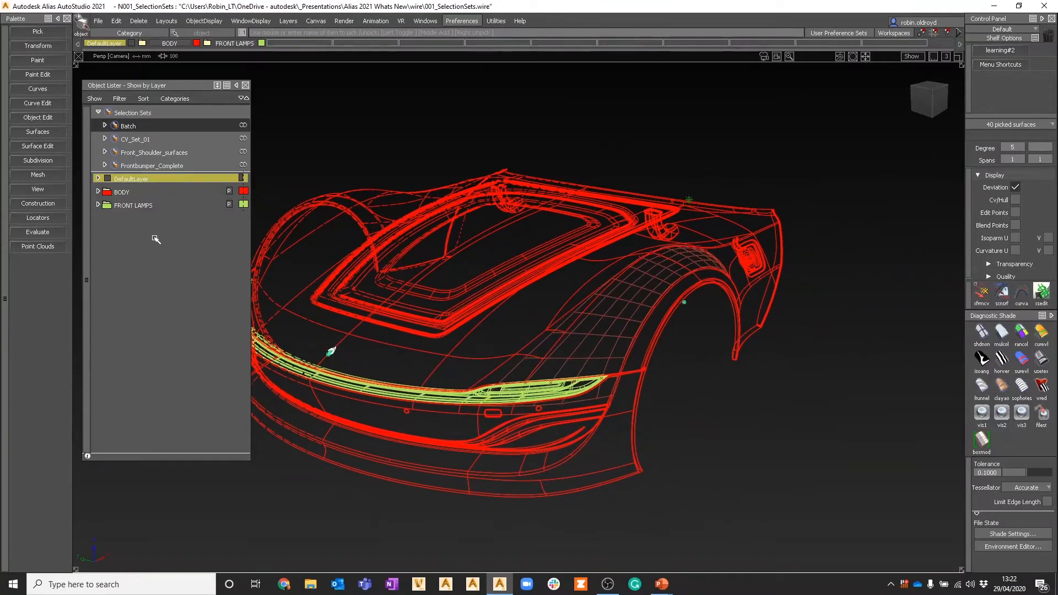
# Step: Recall the CV_Set_01 and Front_Shoulder_surfaces selection sets and examine their members on the shoulder above the wheel arch
pyautogui.click(146, 140)
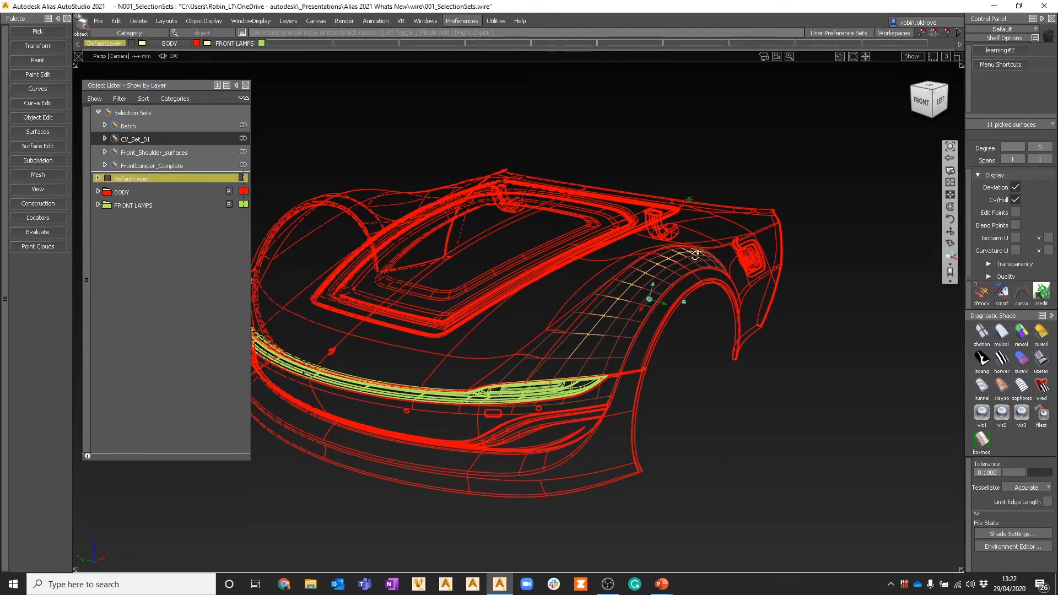
pyautogui.keyDown('alt'); pyautogui.keyDown('shift'); pyautogui.moveTo(695, 255); pyautogui.dragTo(664, 251); pyautogui.keyUp('shift'); pyautogui.keyUp('alt')
pyautogui.click(692, 257)
pyautogui.click(685, 254)
pyautogui.click(703, 242)
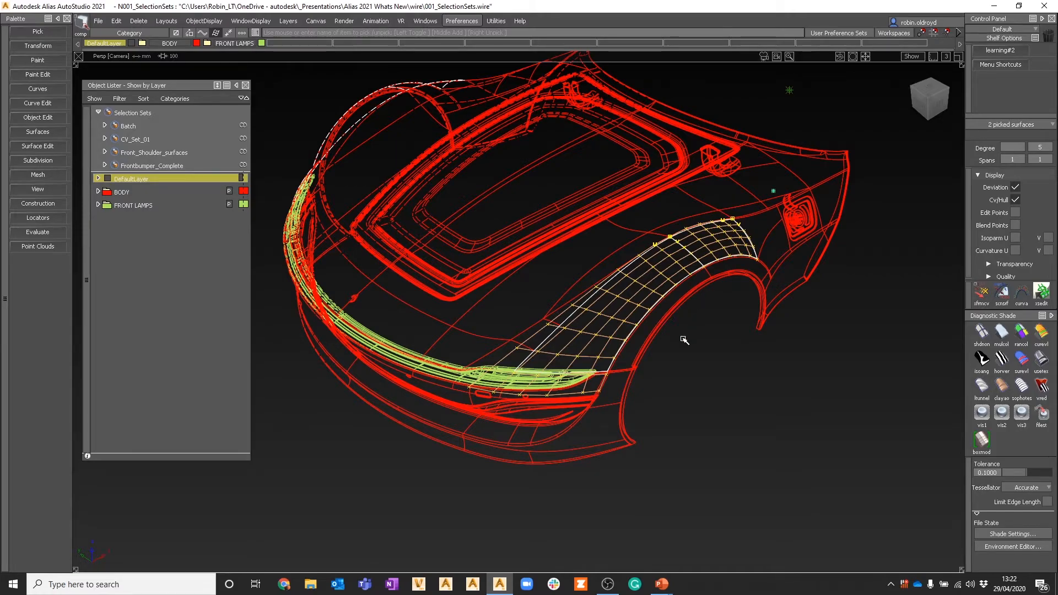
pyautogui.click(137, 138)
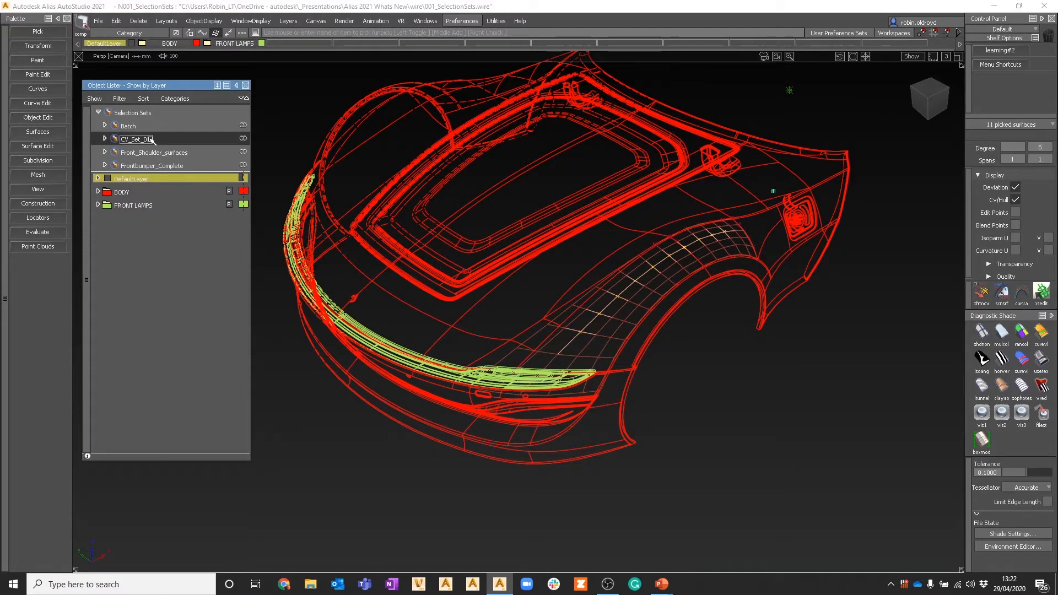
pyautogui.click(152, 152)
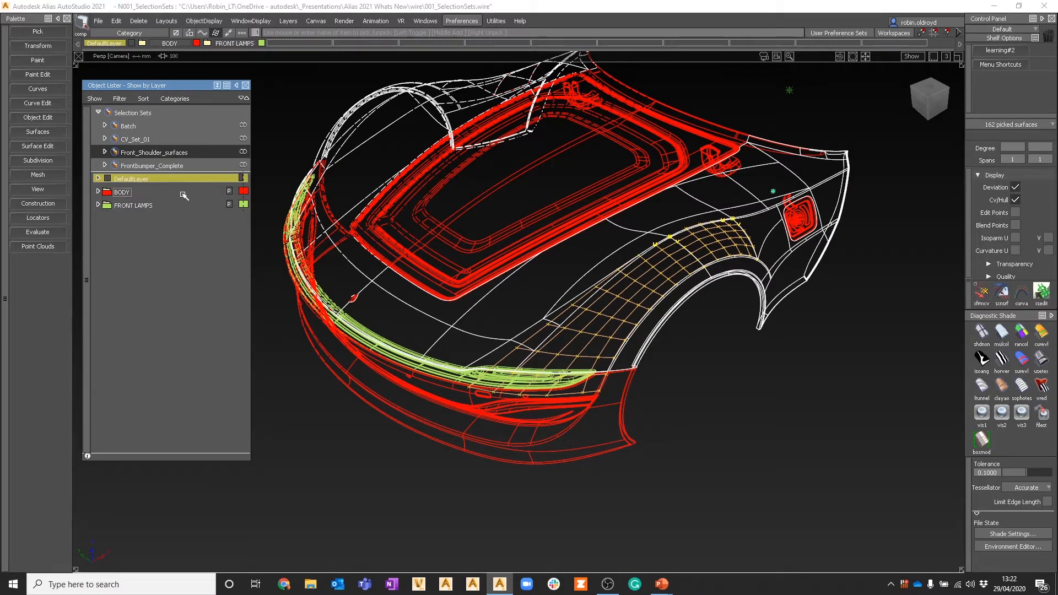
# Step: Select the Frontbumper_Complete selection set and move the bumper forward, away from the rest of the body
pyautogui.click(165, 165)
pyautogui.keyDown('alt'); pyautogui.keyDown('shift'); pyautogui.moveTo(496, 308); pyautogui.dragTo(547, 261); pyautogui.keyUp('shift'); pyautogui.keyUp('alt')
pyautogui.keyDown('alt'); pyautogui.keyDown('shift'); pyautogui.moveTo(548, 261); pyautogui.dragTo(538, 265, button='right'); pyautogui.keyUp('shift'); pyautogui.keyUp('alt')
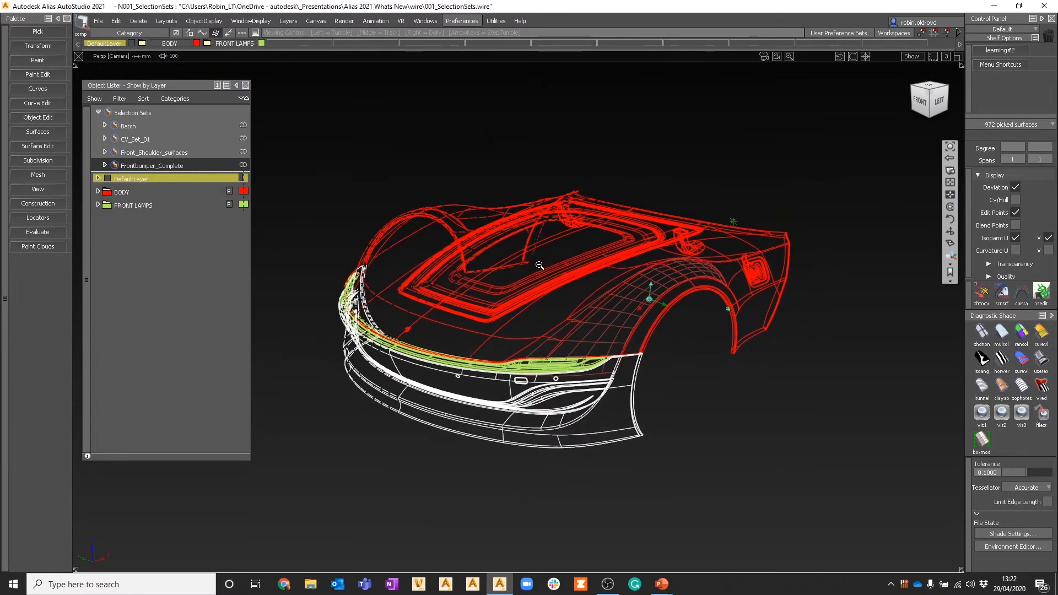
pyautogui.keyDown('ctrl'); pyautogui.keyDown('shift'); pyautogui.moveTo(491, 178); pyautogui.dragTo(489, 143, button='middle'); pyautogui.keyUp('shift'); pyautogui.keyUp('ctrl')
pyautogui.middleClick(515, 149)
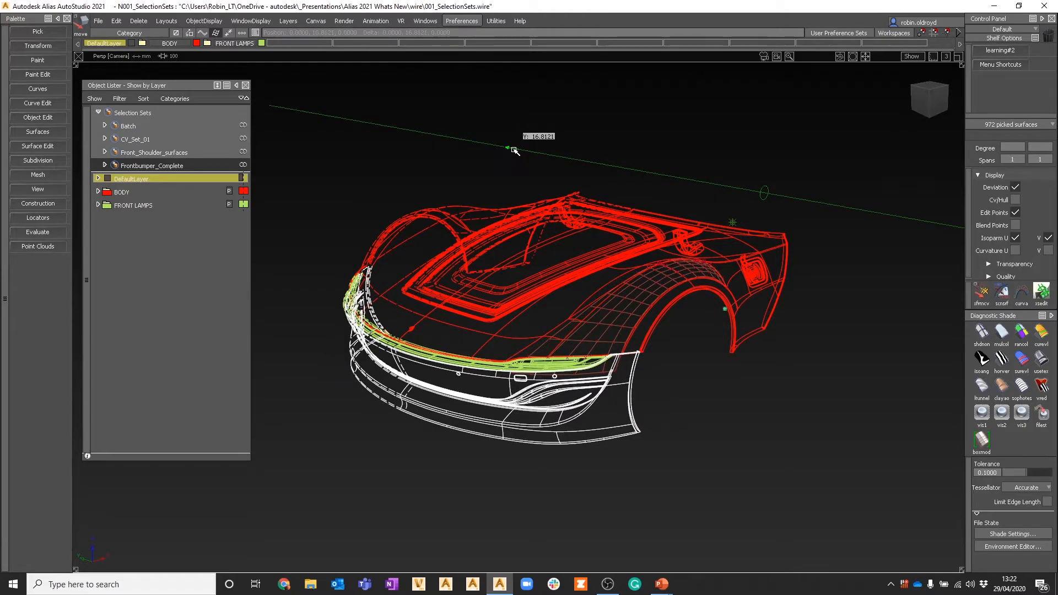
pyautogui.moveTo(515, 148); pyautogui.dragTo(495, 159)
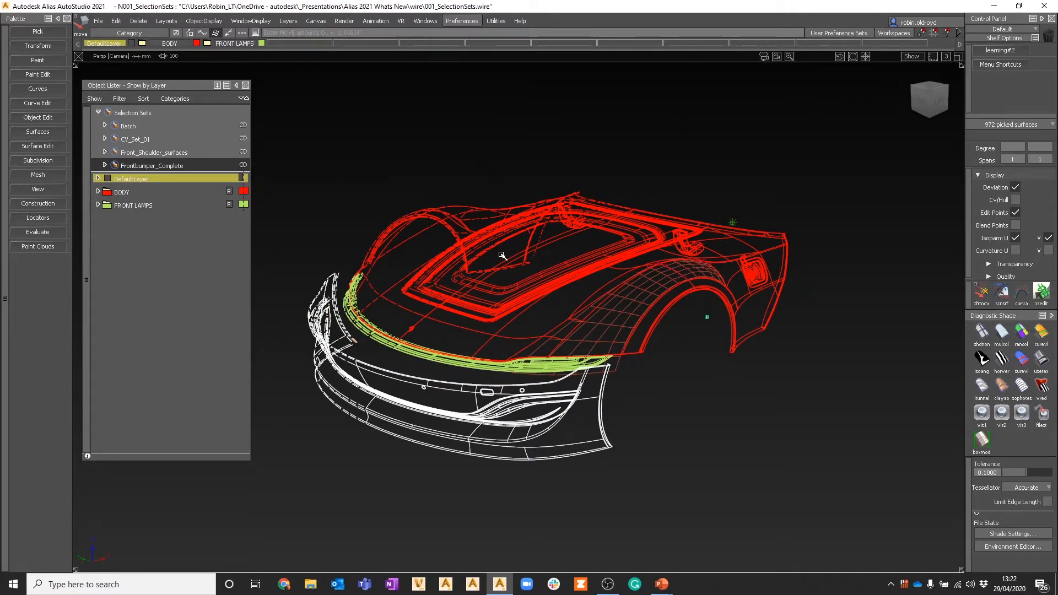
# Step: Clear the selection and pick four neighbouring CVs in the row just above the headlamp on the shoulder surface
pyautogui.keyDown('ctrl'); pyautogui.keyDown('shift'); pyautogui.moveTo(512, 290); pyautogui.dragTo(536, 221); pyautogui.keyUp('shift'); pyautogui.keyUp('ctrl')
pyautogui.keyDown('alt'); pyautogui.keyDown('shift'); pyautogui.click(617, 308); pyautogui.keyUp('shift'); pyautogui.keyUp('alt')
pyautogui.keyDown('alt'); pyautogui.keyDown('shift'); pyautogui.moveTo(633, 355); pyautogui.dragTo(644, 315, button='right'); pyautogui.keyUp('shift'); pyautogui.keyUp('alt')
pyautogui.keyDown('alt'); pyautogui.keyDown('shift'); pyautogui.moveTo(647, 300); pyautogui.dragTo(572, 265, button='middle'); pyautogui.keyUp('shift'); pyautogui.keyUp('alt')
pyautogui.keyDown('alt'); pyautogui.keyDown('shift'); pyautogui.click(572, 265); pyautogui.keyUp('shift'); pyautogui.keyUp('alt')
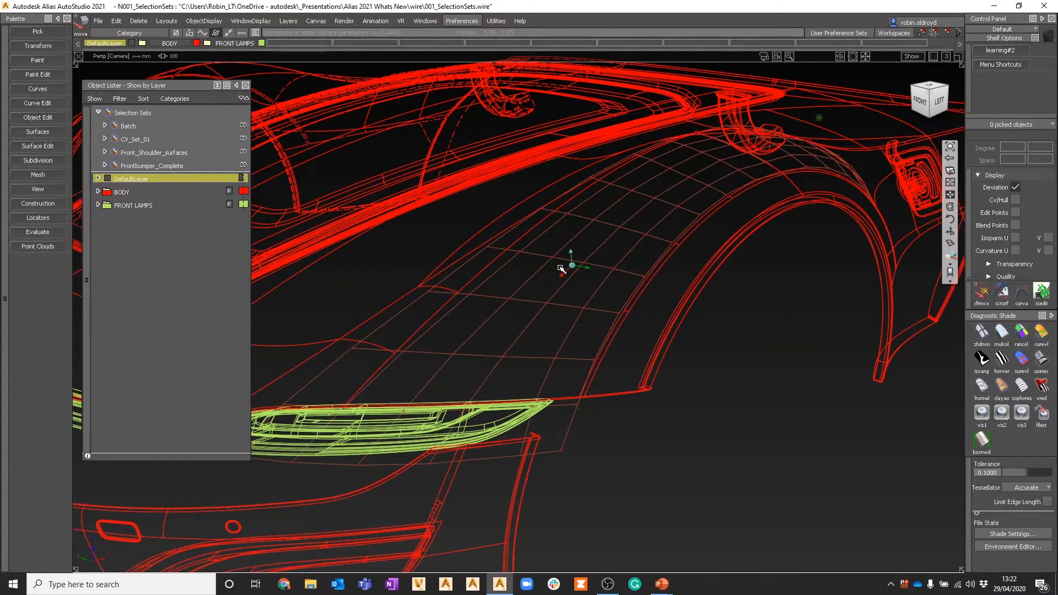
pyautogui.keyDown('alt'); pyautogui.keyDown('shift'); pyautogui.moveTo(560, 267); pyautogui.dragTo(574, 296); pyautogui.keyUp('shift'); pyautogui.keyUp('alt')
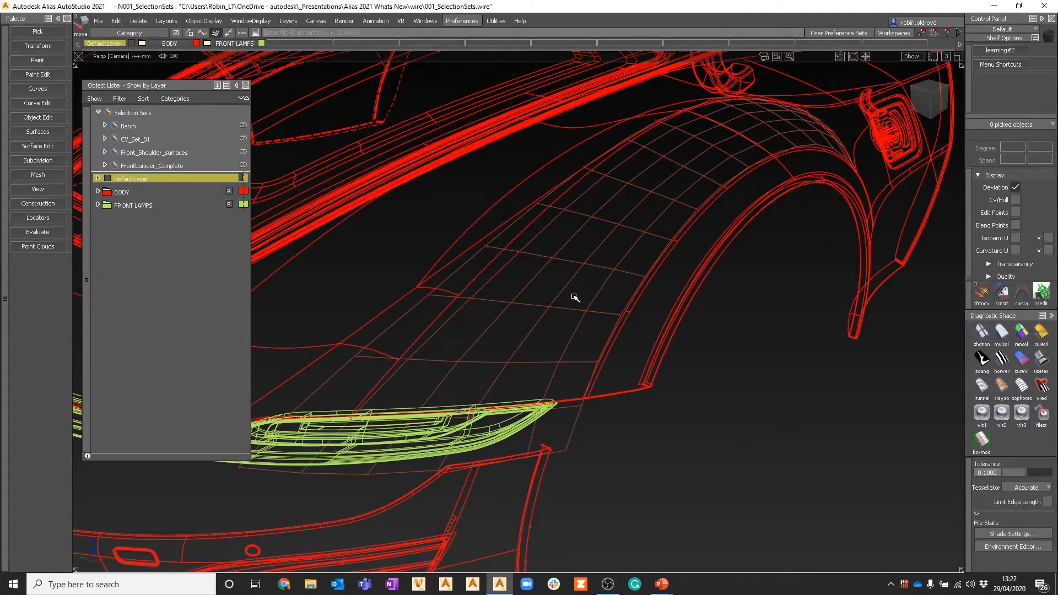
pyautogui.keyDown('alt'); pyautogui.keyDown('shift'); pyautogui.click(604, 257); pyautogui.keyUp('shift'); pyautogui.keyUp('alt')
pyautogui.keyDown('alt'); pyautogui.keyDown('shift'); pyautogui.moveTo(677, 286); pyautogui.dragTo(387, 286); pyautogui.keyUp('shift'); pyautogui.keyUp('alt')
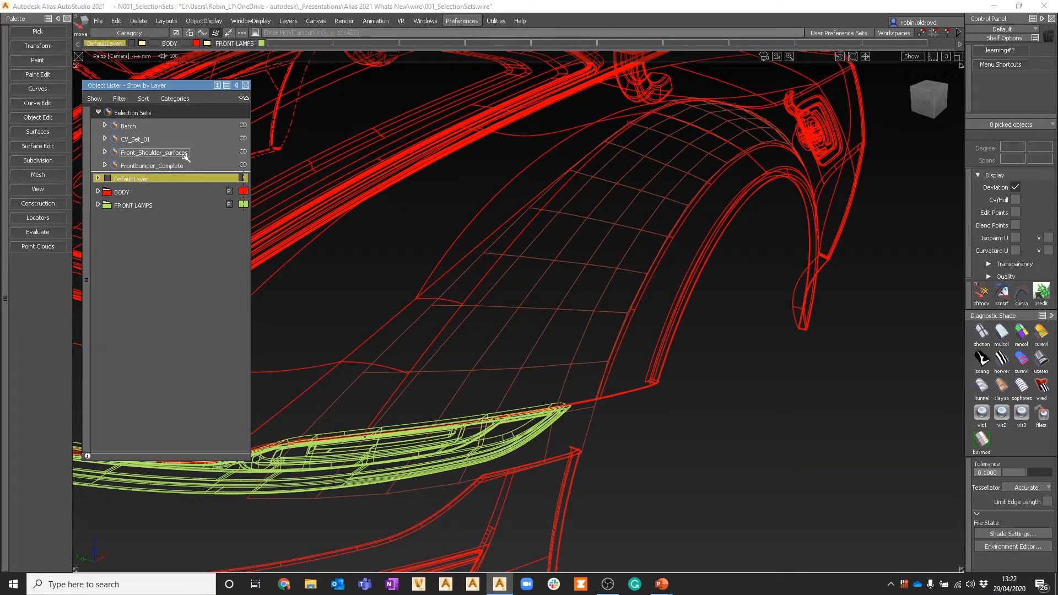
pyautogui.keyDown('ctrl'); pyautogui.keyDown('shift'); pyautogui.click(531, 274); pyautogui.keyUp('shift'); pyautogui.keyUp('ctrl')
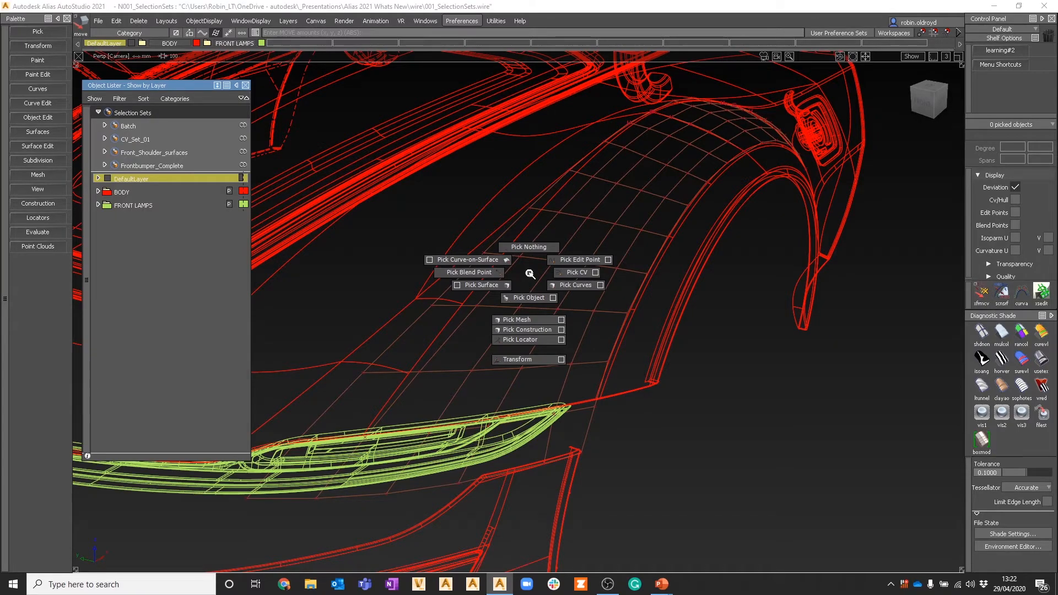
pyautogui.keyDown('ctrl'); pyautogui.keyDown('shift'); pyautogui.moveTo(530, 274); pyautogui.dragTo(576, 273); pyautogui.keyUp('shift'); pyautogui.keyUp('ctrl')
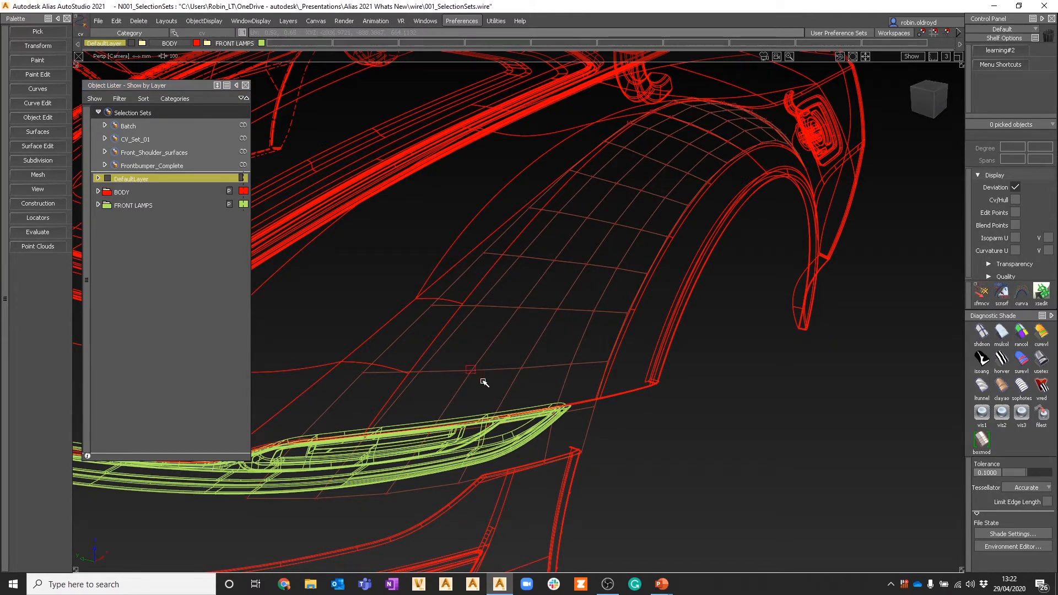
pyautogui.click(421, 368)
pyautogui.click(420, 368)
pyautogui.click(516, 365)
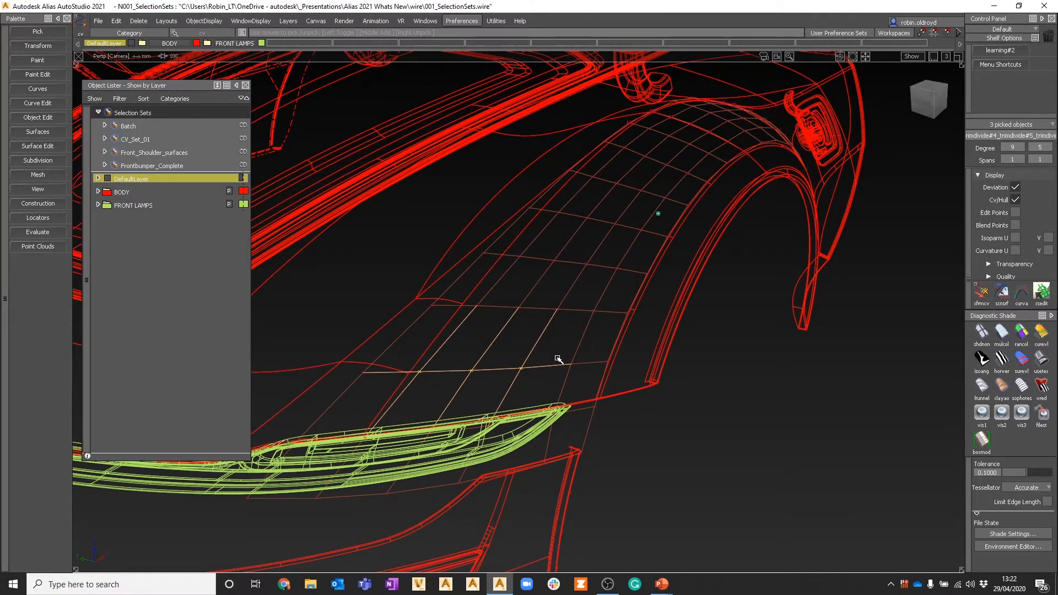
pyautogui.click(569, 362)
# Step: Create a selection set from the picked CVs with the Members option set to Multiple
pyautogui.click(115, 21)
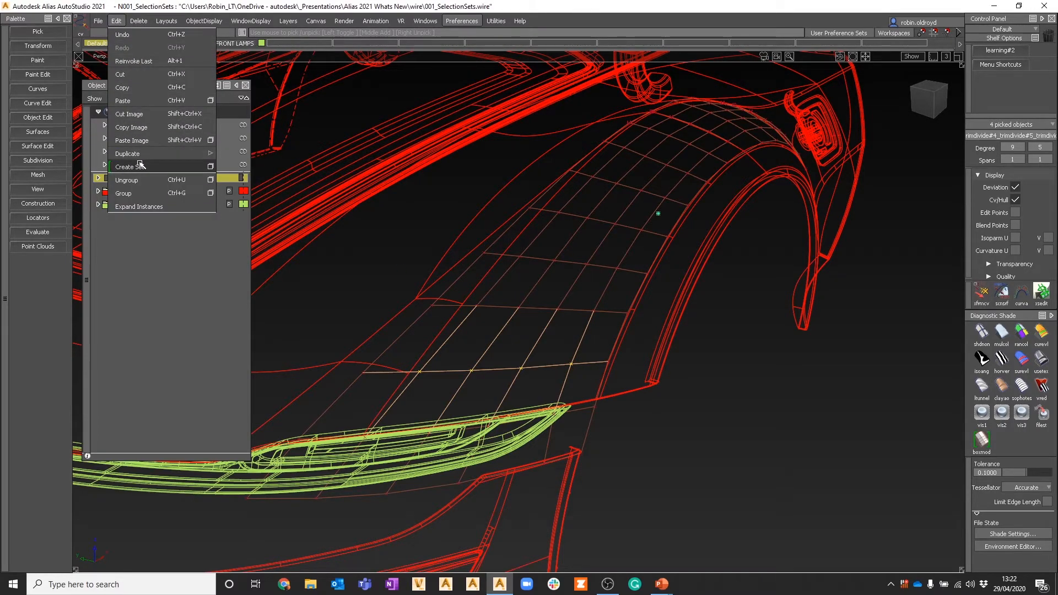
pyautogui.click(210, 166)
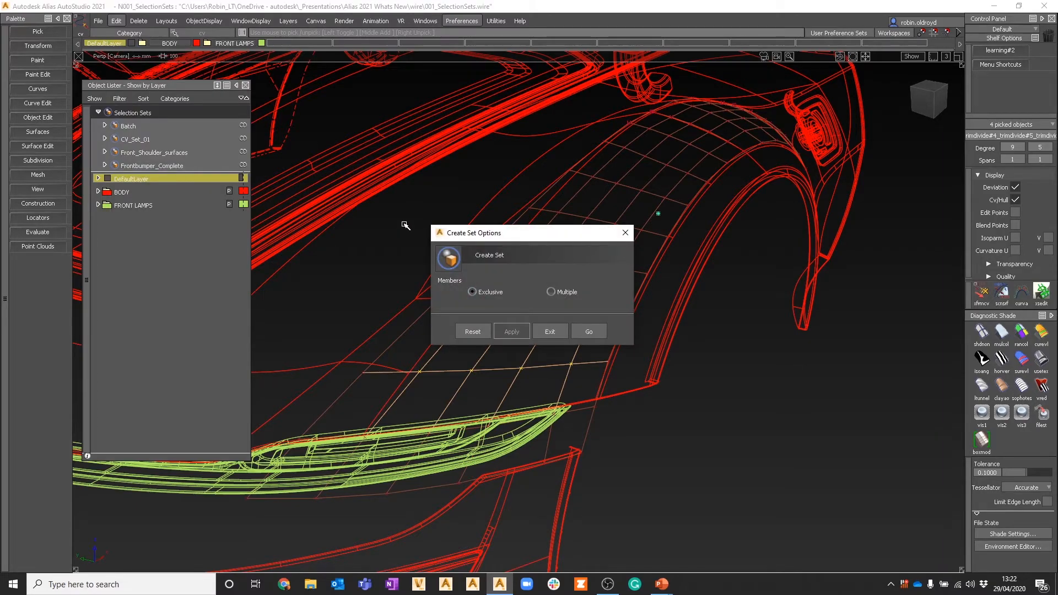
pyautogui.moveTo(502, 236); pyautogui.dragTo(452, 141)
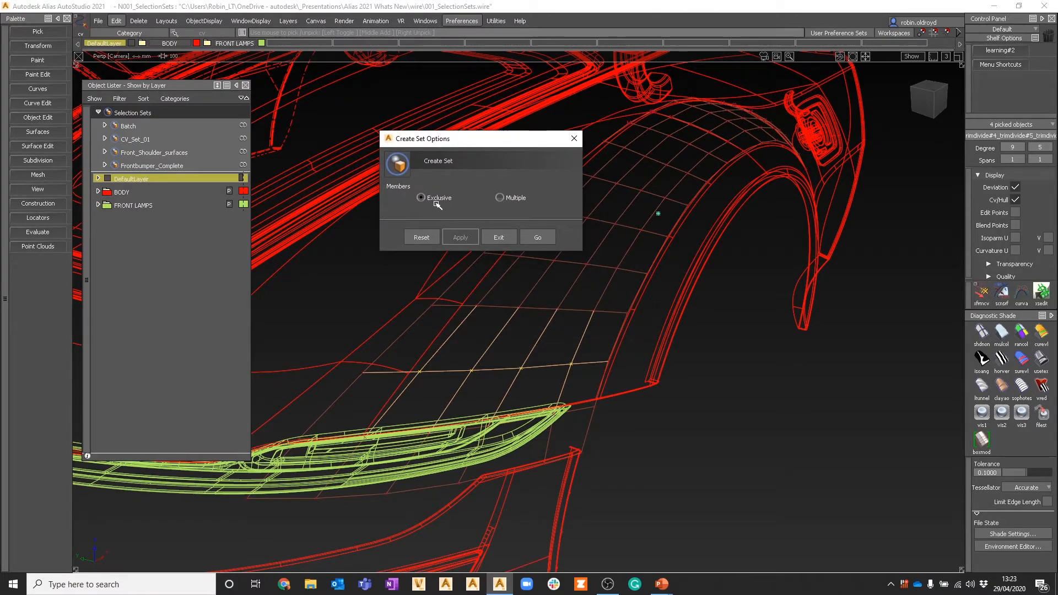
pyautogui.click(511, 197)
pyautogui.click(539, 238)
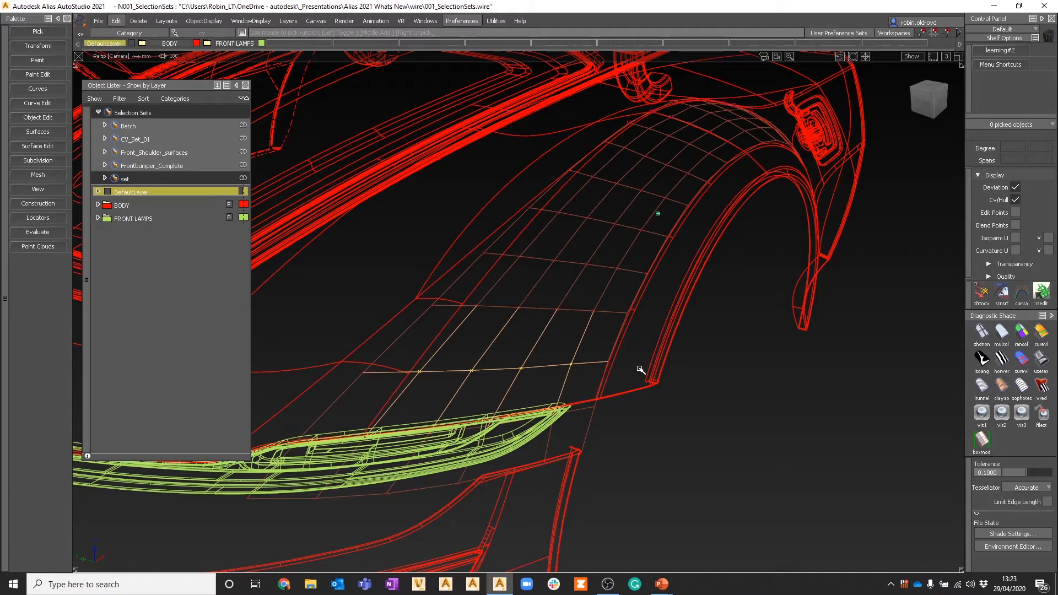
# Step: Pick three CVs running up the shoulder surface beside the wheel arch and create another selection set with Multiple members
pyautogui.click(569, 331)
pyautogui.click(616, 267)
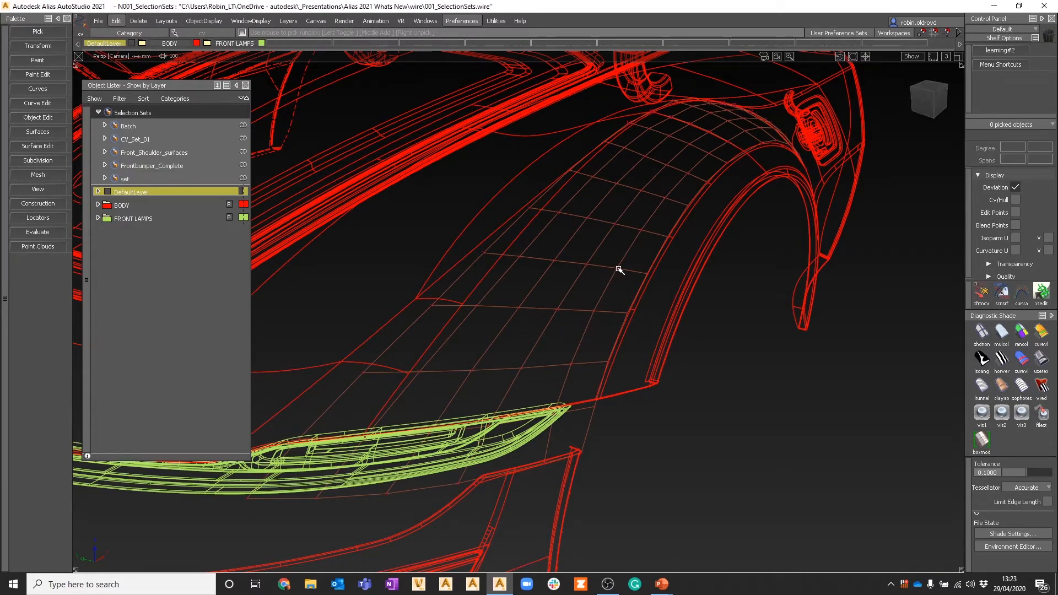
pyautogui.click(594, 312)
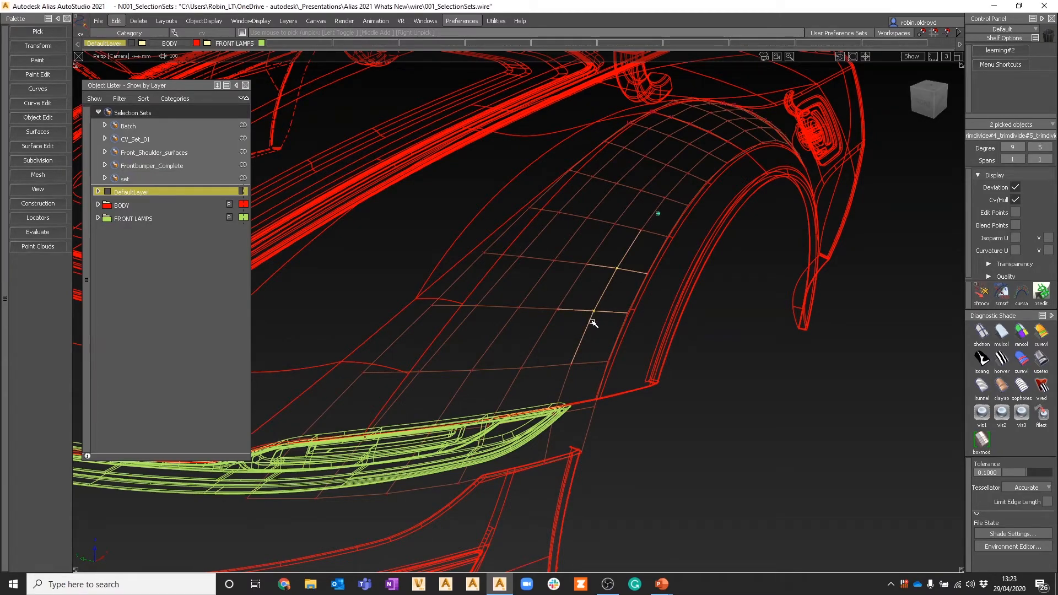
pyautogui.click(572, 364)
pyautogui.click(116, 21)
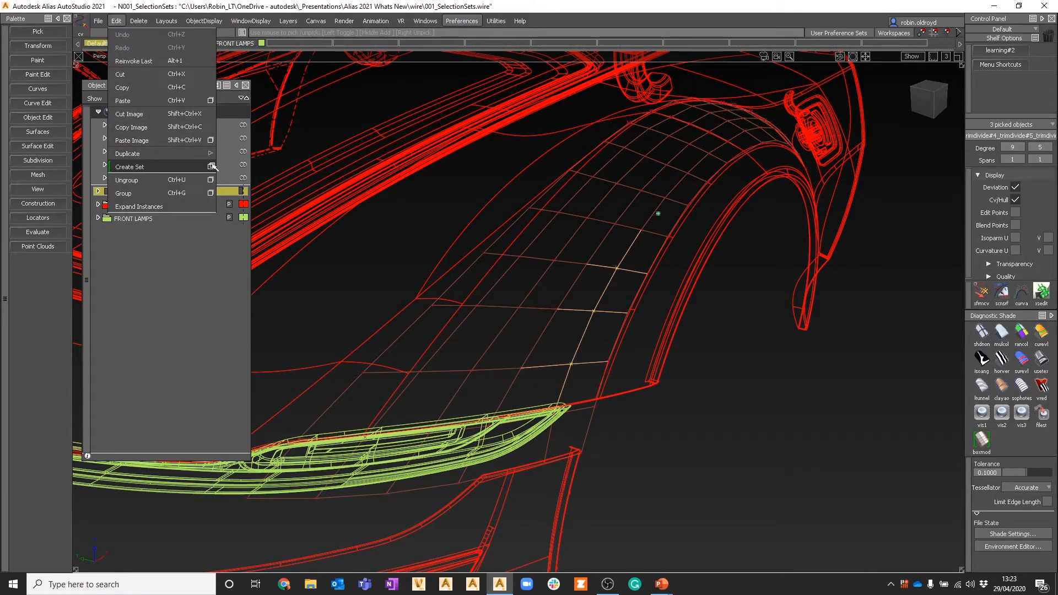
pyautogui.click(211, 166)
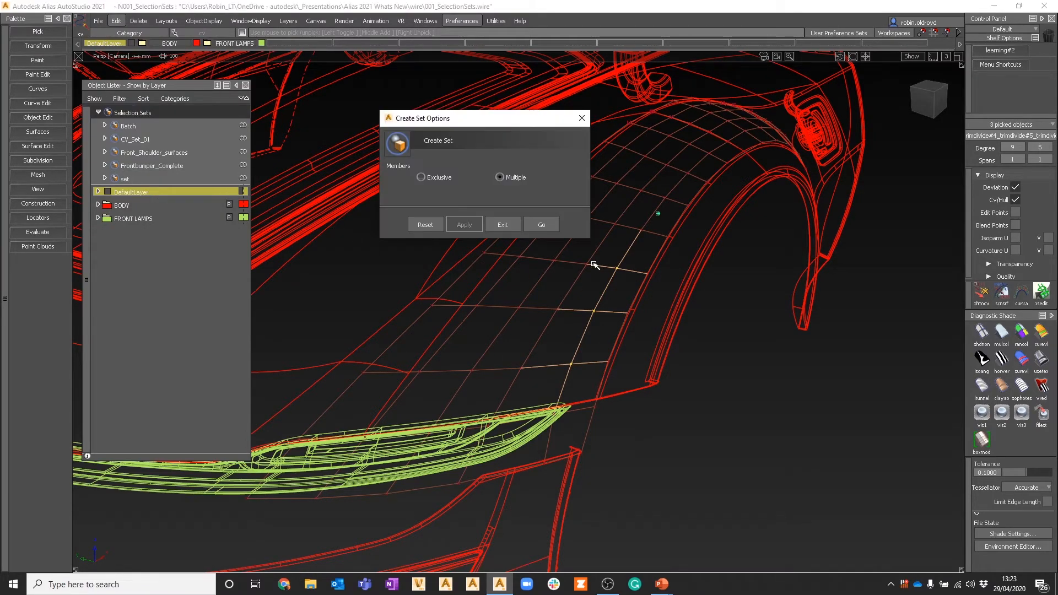
pyautogui.click(542, 225)
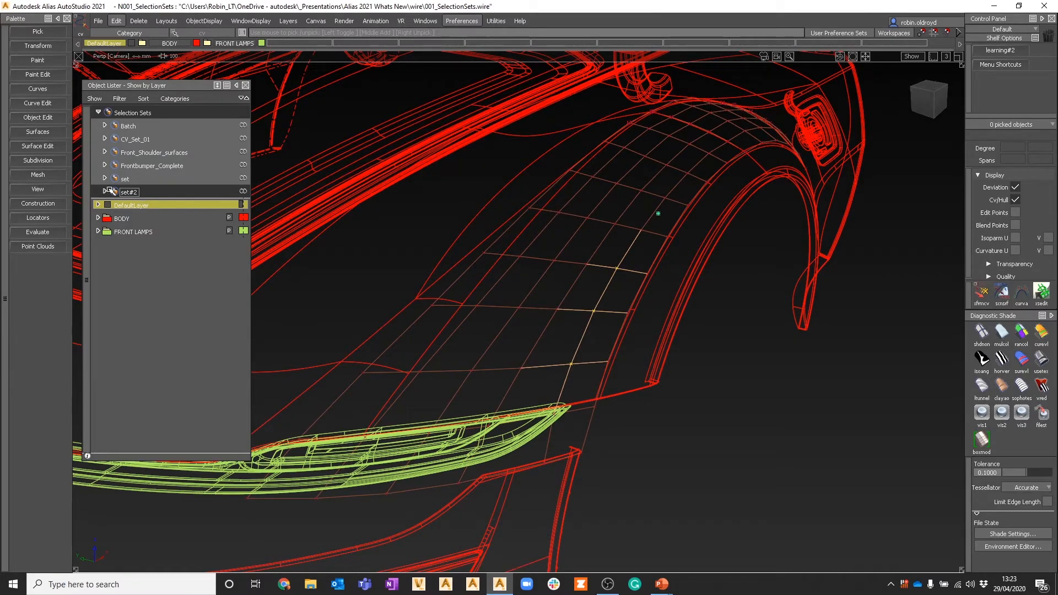
# Step: Recall set, set#2 and CV_Set_01 in turn to compare which CVs each one holds
pyautogui.click(133, 178)
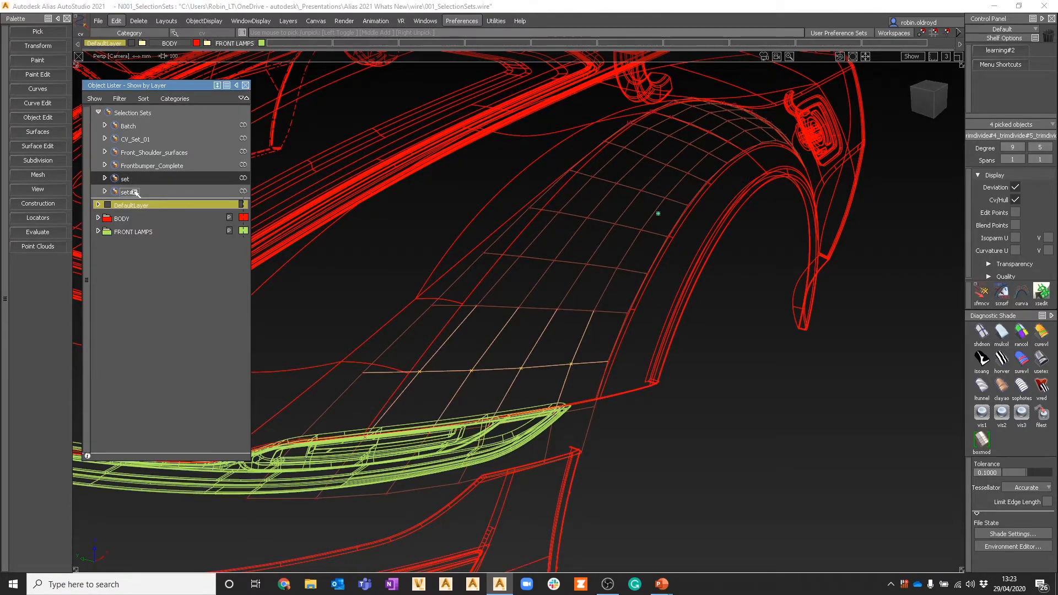
pyautogui.click(132, 191)
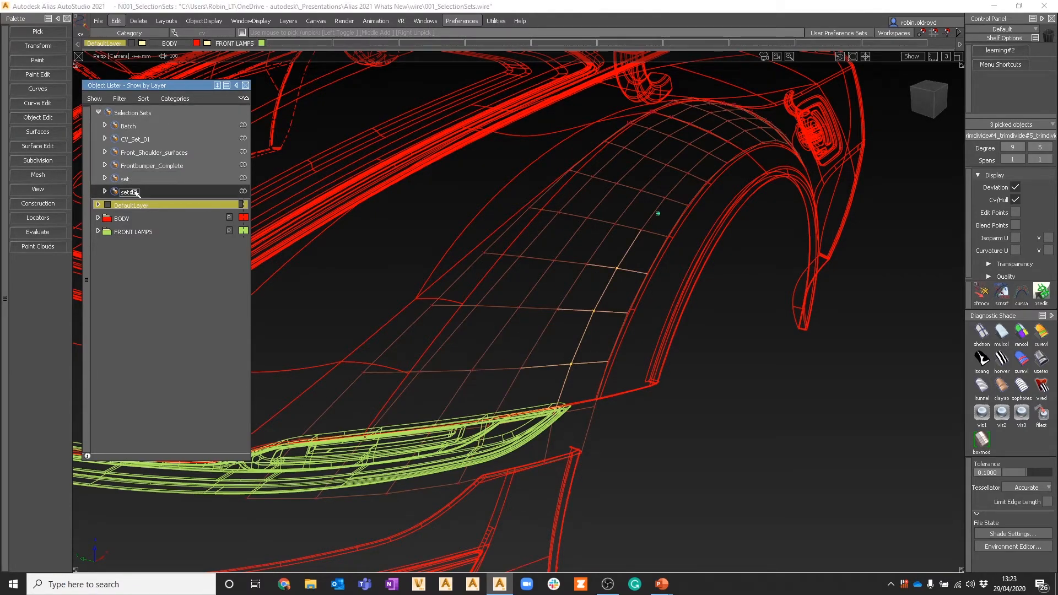
pyautogui.click(141, 140)
# Step: Pick three adjacent CVs in the second row above the headlamp and create a selection set from them with Multiple members
pyautogui.moveTo(417, 354)
pyautogui.keyDown('ctrl'); pyautogui.keyDown('shift'); pyautogui.mouseDown()
pyautogui.moveTo(435, 285)
pyautogui.moveTo(480, 312)
pyautogui.moveTo(603, 326)
pyautogui.mouseUp(); pyautogui.keyUp('shift'); pyautogui.keyUp('ctrl')
pyautogui.click(116, 20)
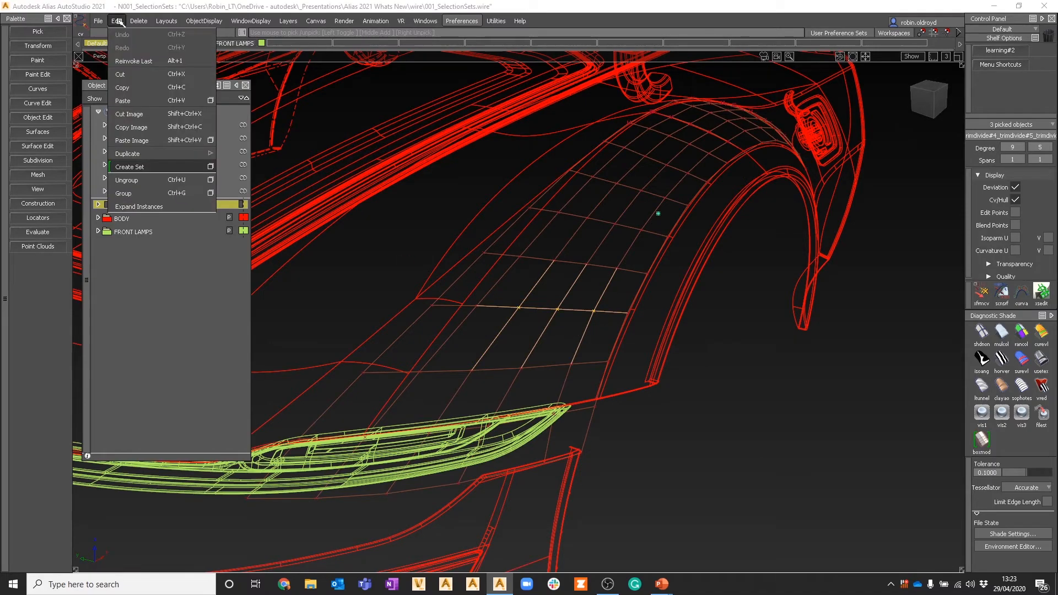
pyautogui.moveTo(144, 159)
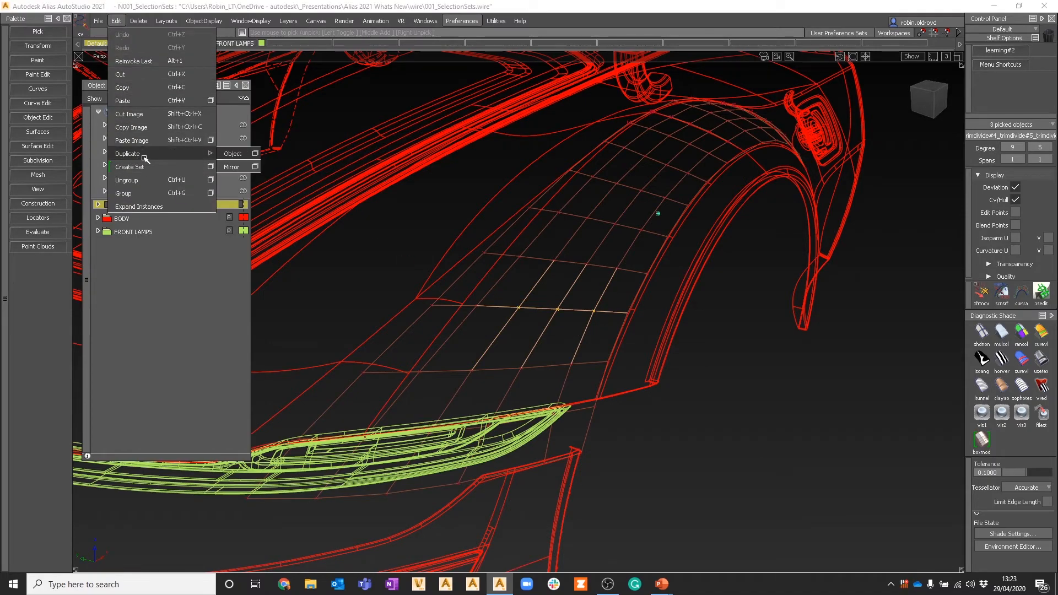
pyautogui.click(211, 167)
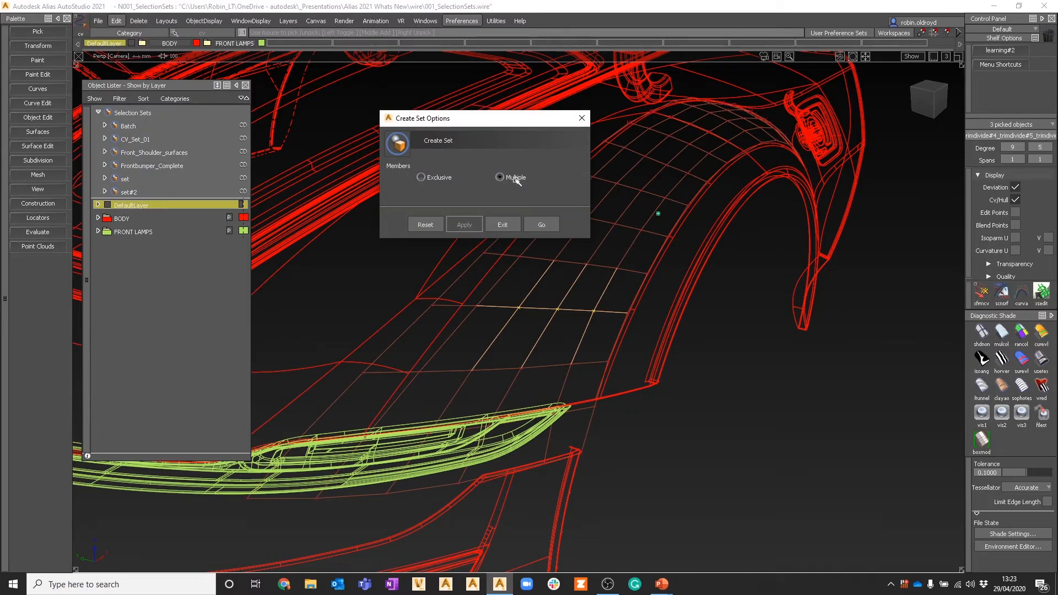
pyautogui.click(542, 224)
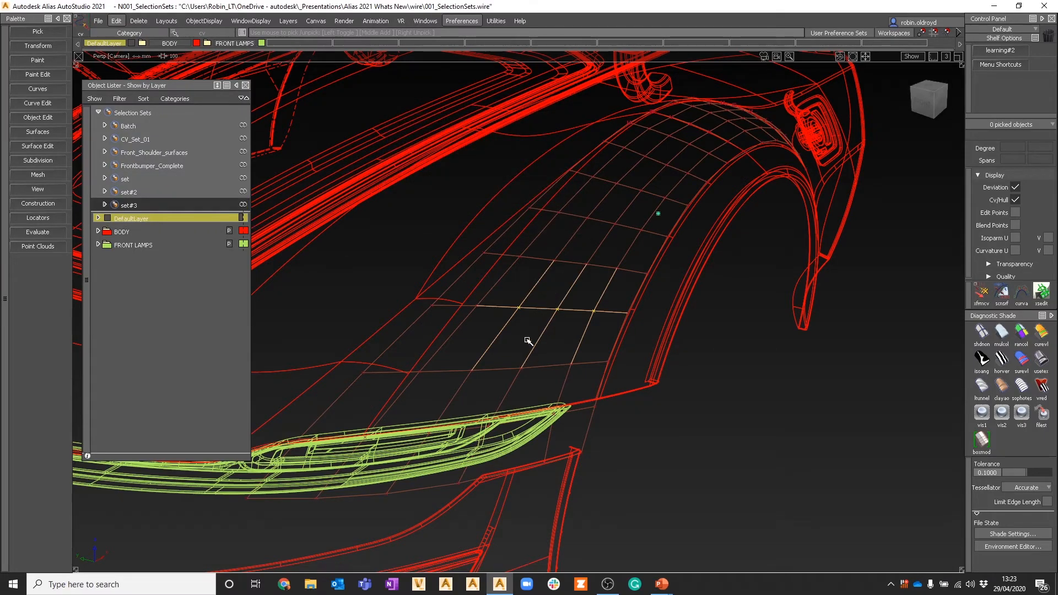
# Step: Recall set#3 and CV_Set_01 in turn to check the CVs they share
pyautogui.click(128, 205)
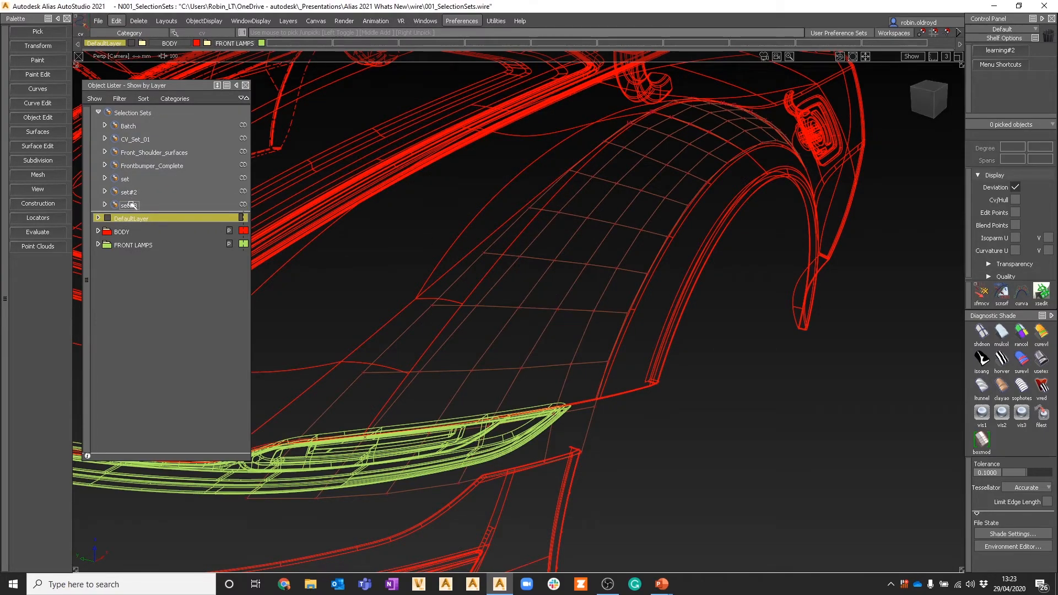
pyautogui.click(135, 139)
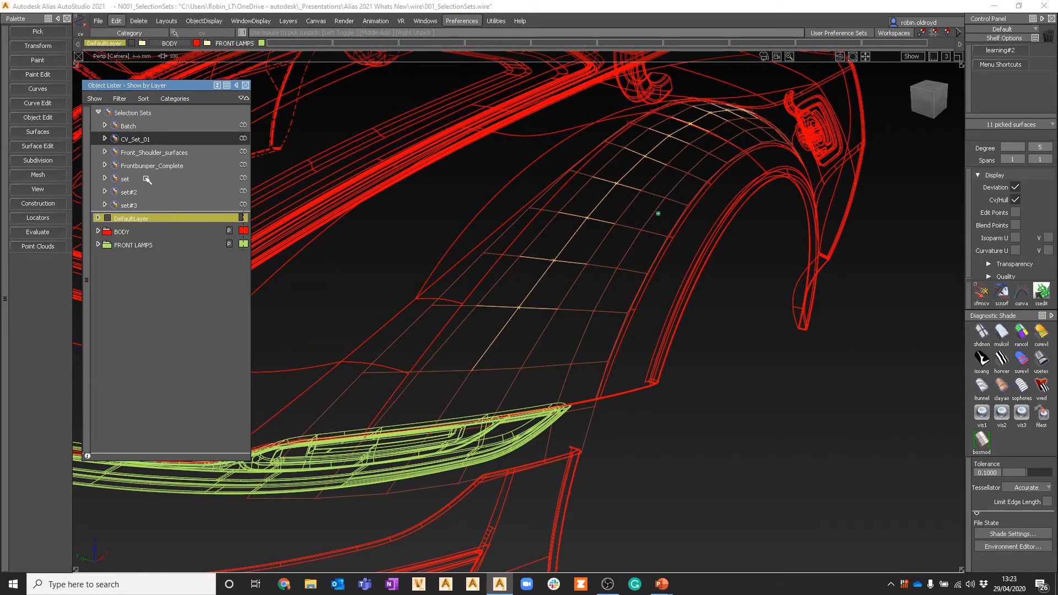
# Step: Recall set#3 for reference, and create a selection set with Exclusive members from three adjacent CVs one row above it, accepting skipped items
pyautogui.click(130, 205)
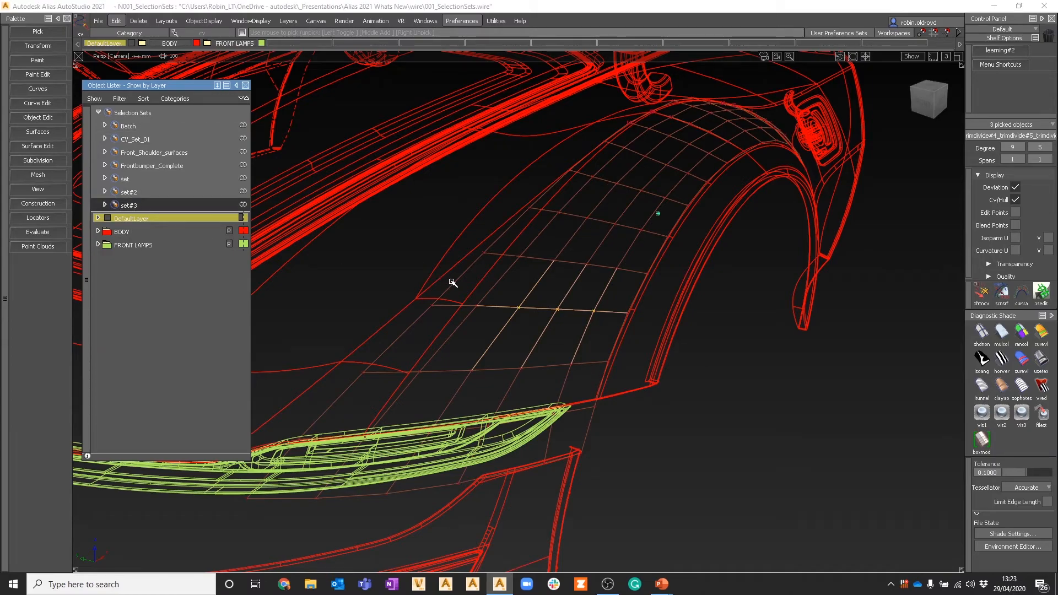
pyautogui.click(325, 254)
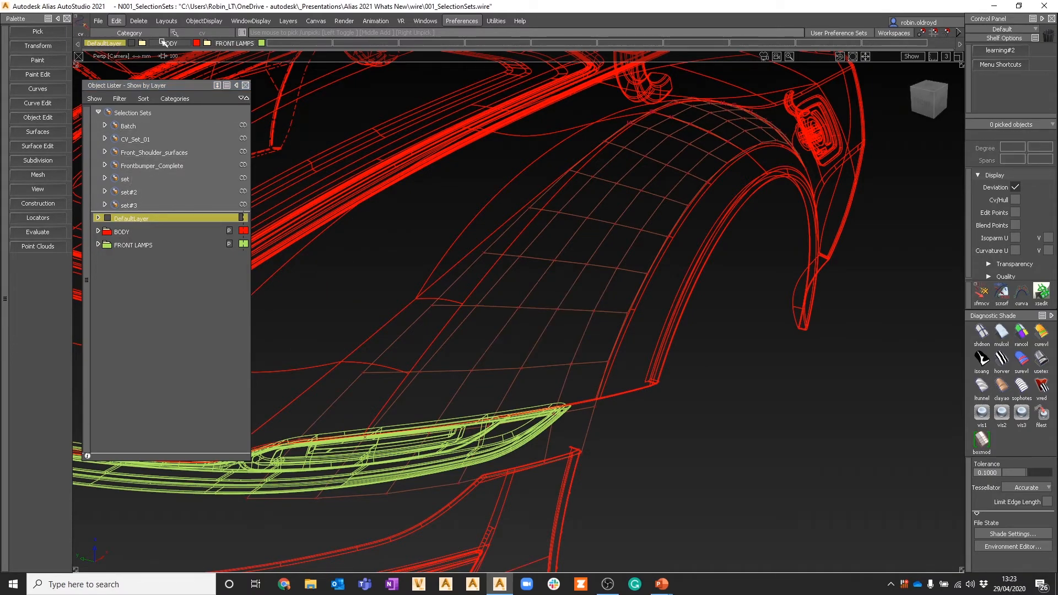
pyautogui.keyDown('ctrl'); pyautogui.keyDown('shift'); pyautogui.moveTo(457, 258); pyautogui.dragTo(630, 281); pyautogui.keyUp('shift'); pyautogui.keyUp('ctrl')
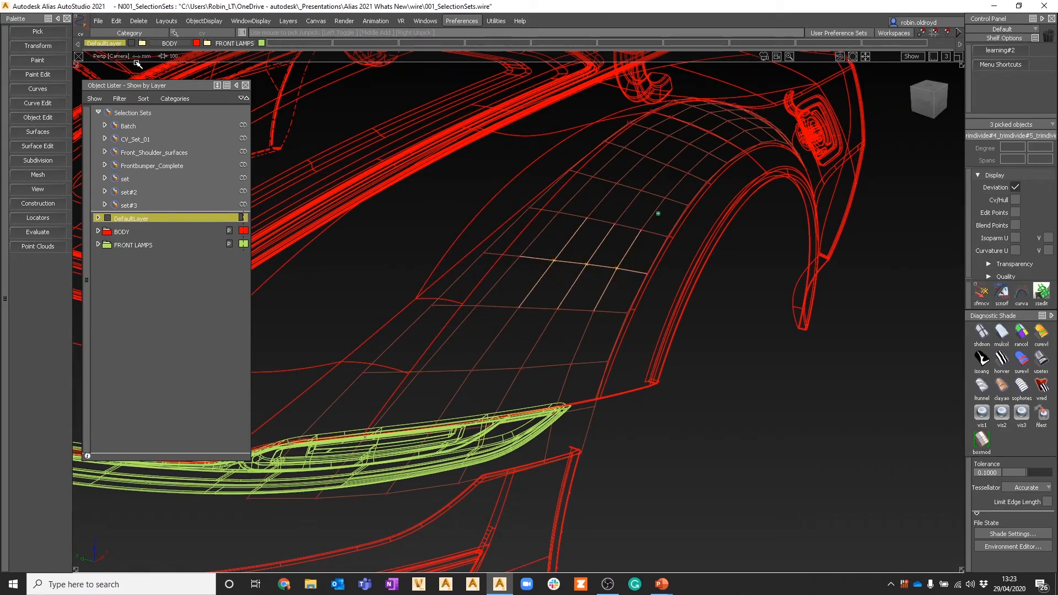
pyautogui.click(117, 21)
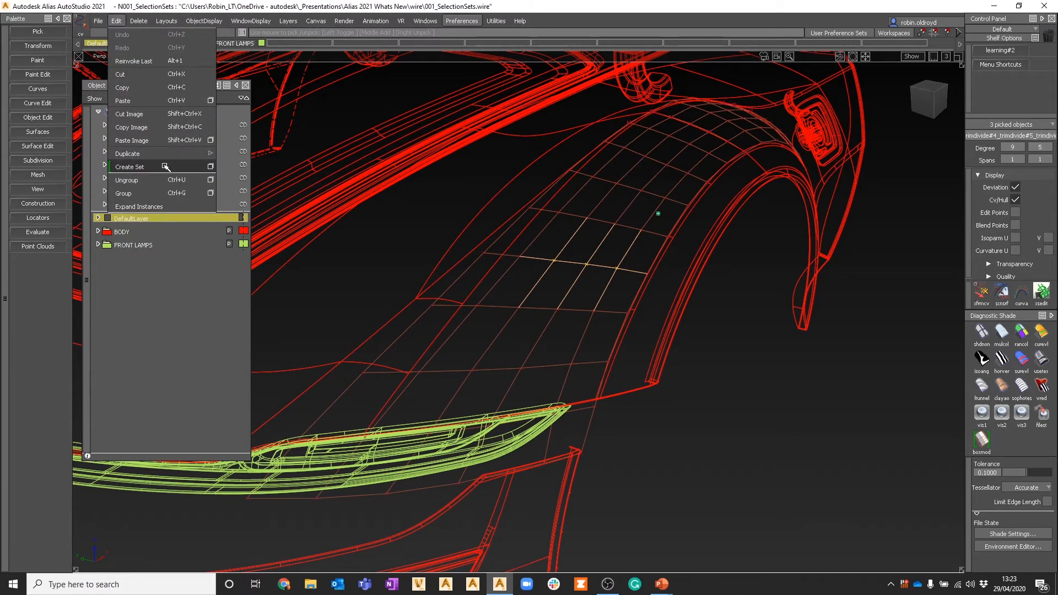
pyautogui.click(211, 168)
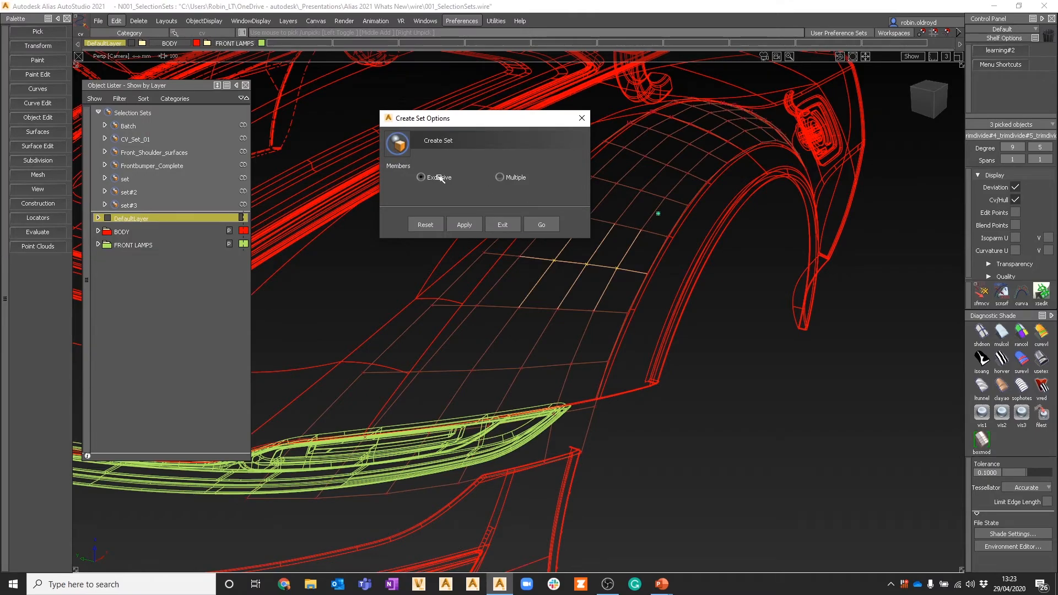
pyautogui.click(541, 224)
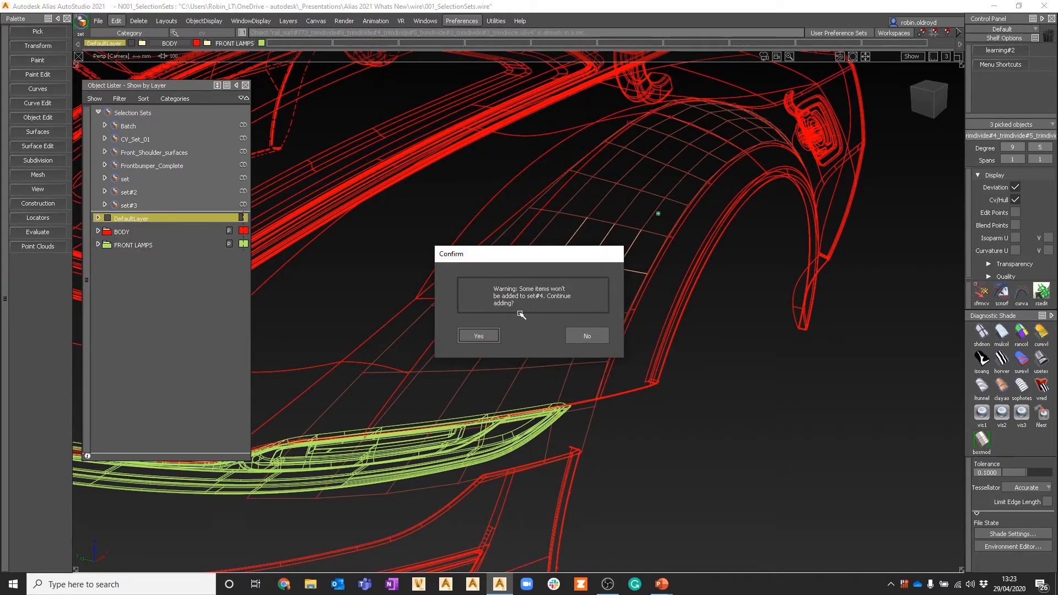
pyautogui.click(479, 335)
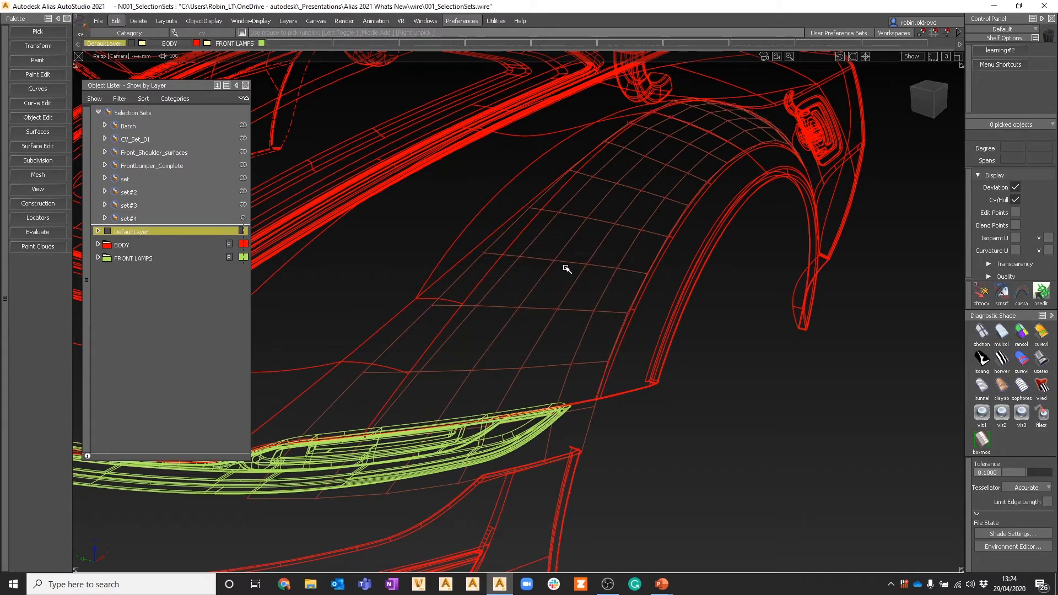
# Step: Recall set#4 to check which CVs it holds, and clear the pick
pyautogui.click(160, 218)
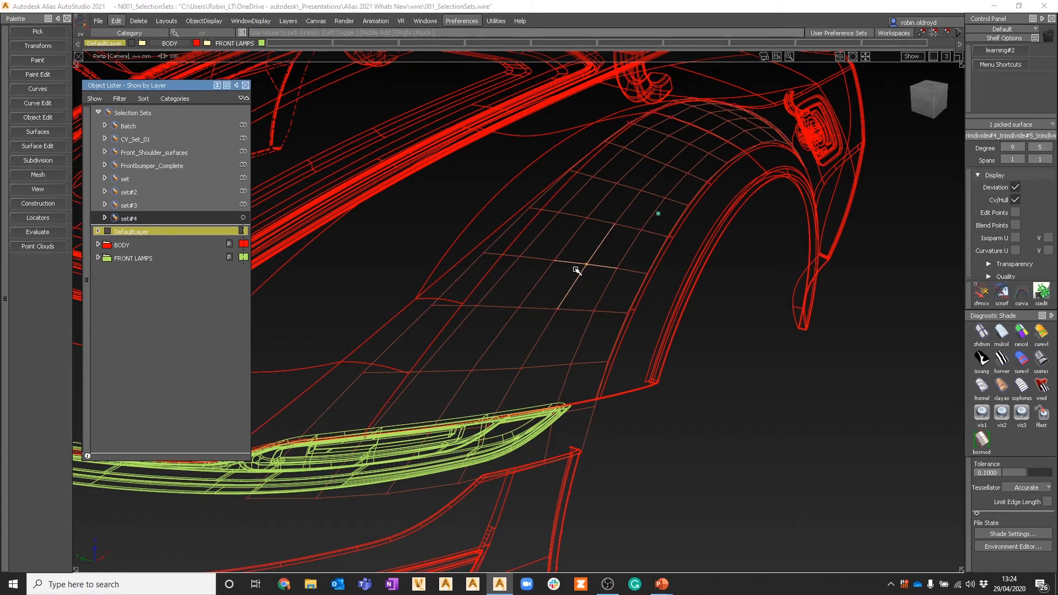
pyautogui.keyDown('ctrl'); pyautogui.keyDown('shift'); pyautogui.moveTo(580, 333); pyautogui.dragTo(581, 255); pyautogui.keyUp('shift'); pyautogui.keyUp('ctrl')
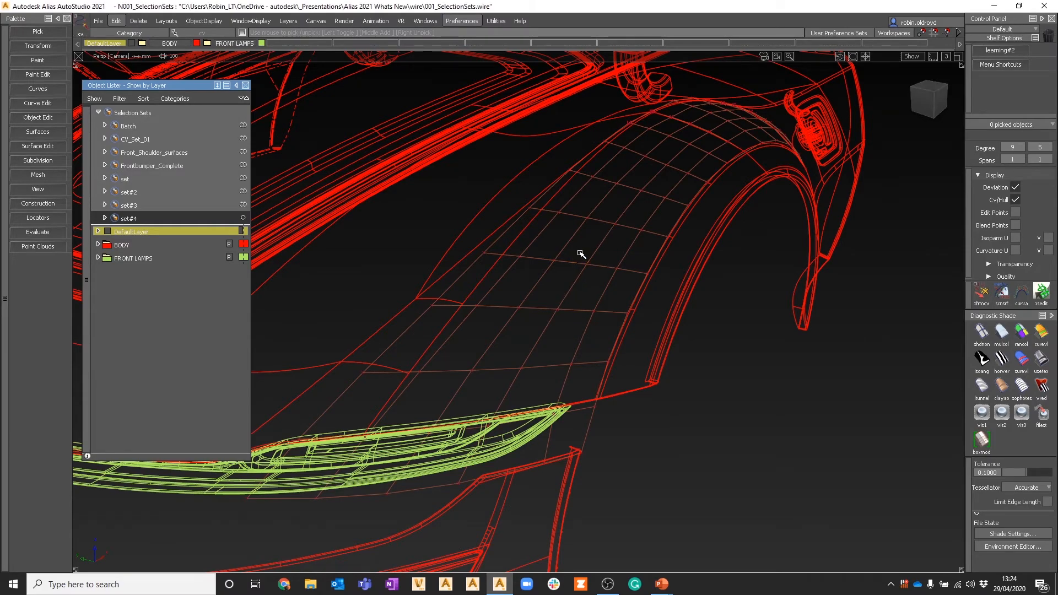
# Step: With the Pick Selection Set tool, pick Front_Shoulder_surfaces and Frontbumper_Complete directly on the model, and clear the pick
pyautogui.keyDown('alt'); pyautogui.keyDown('shift'); pyautogui.moveTo(600, 255); pyautogui.dragTo(574, 262, button='right'); pyautogui.keyUp('shift'); pyautogui.keyUp('alt')
pyautogui.keyDown('alt'); pyautogui.keyDown('shift'); pyautogui.moveTo(574, 262); pyautogui.dragTo(645, 315); pyautogui.keyUp('shift'); pyautogui.keyUp('alt')
pyautogui.keyDown('alt'); pyautogui.keyDown('shift'); pyautogui.moveTo(614, 265); pyautogui.dragTo(618, 276); pyautogui.keyUp('shift'); pyautogui.keyUp('alt')
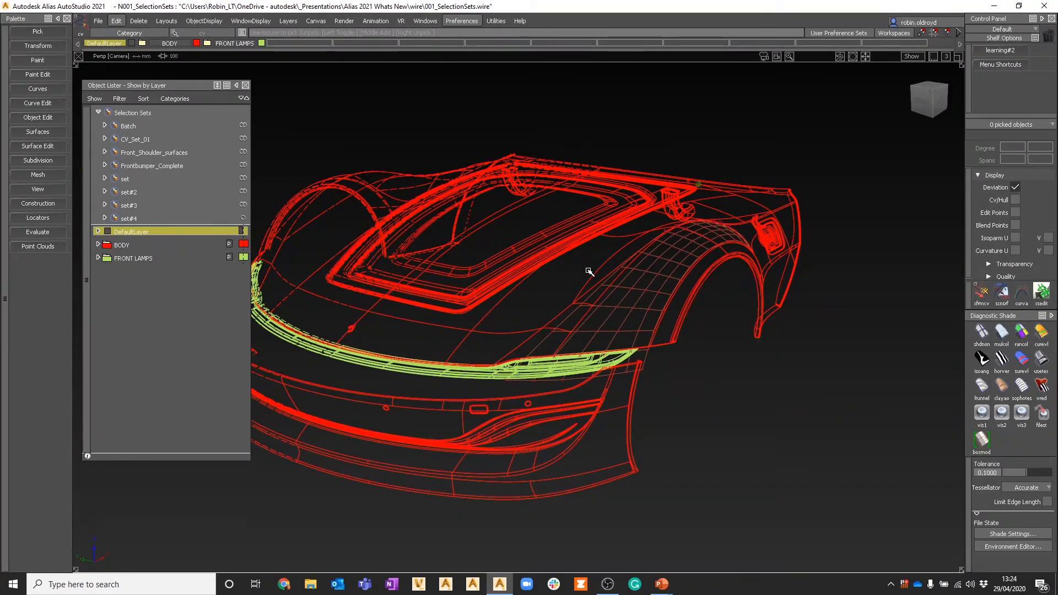
pyautogui.click(37, 32)
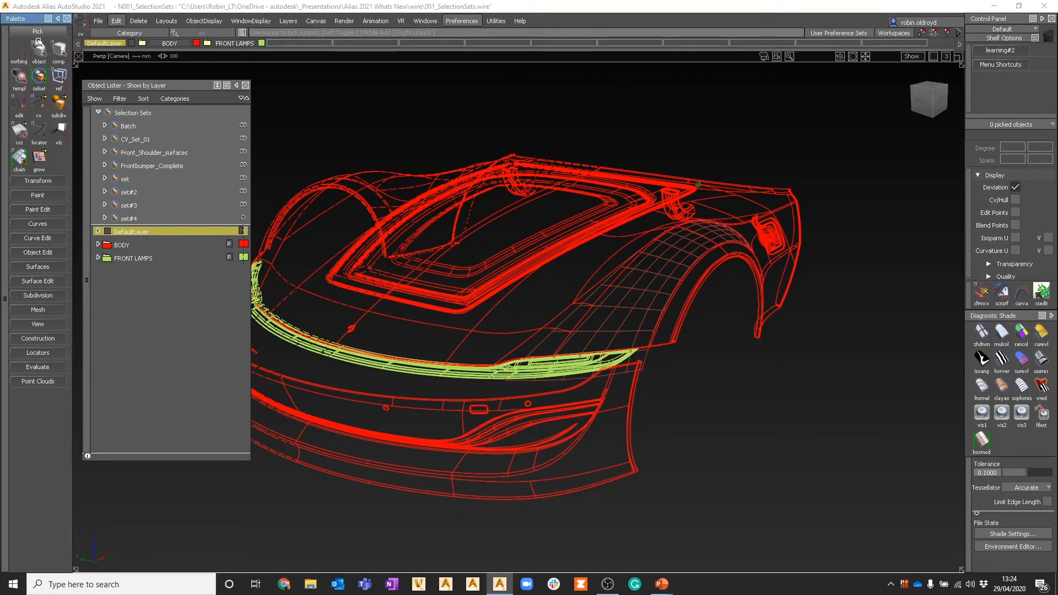
pyautogui.click(39, 83)
pyautogui.click(668, 380)
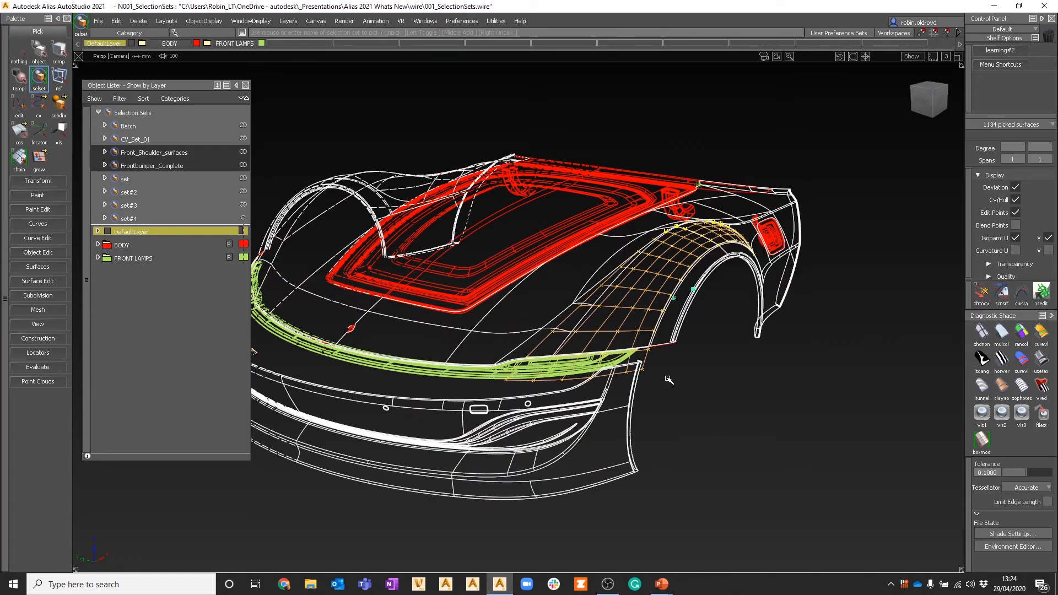
pyautogui.click(623, 341)
# Step: Pick CV_Set_01 and set in turn from the overlapping selection sets on the shoulder surface, clearing the pick after each
pyautogui.click(625, 310)
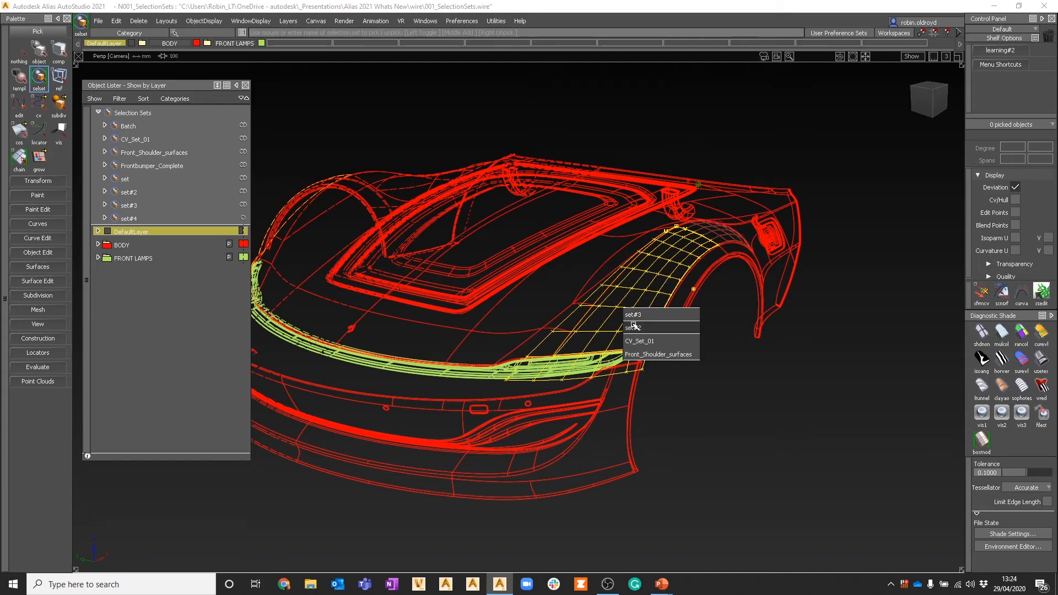
pyautogui.click(634, 342)
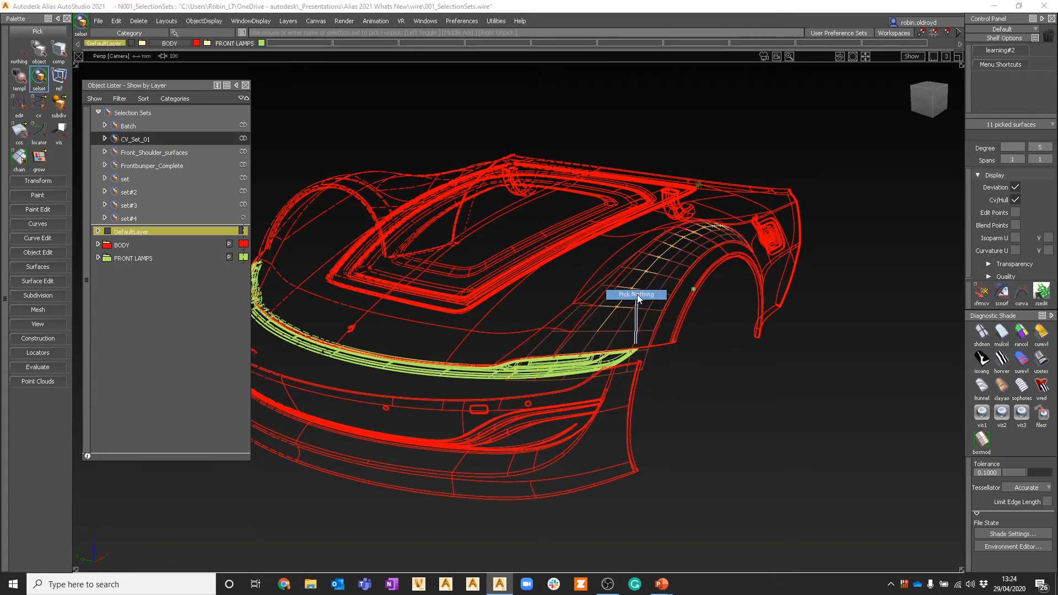
pyautogui.click(634, 290)
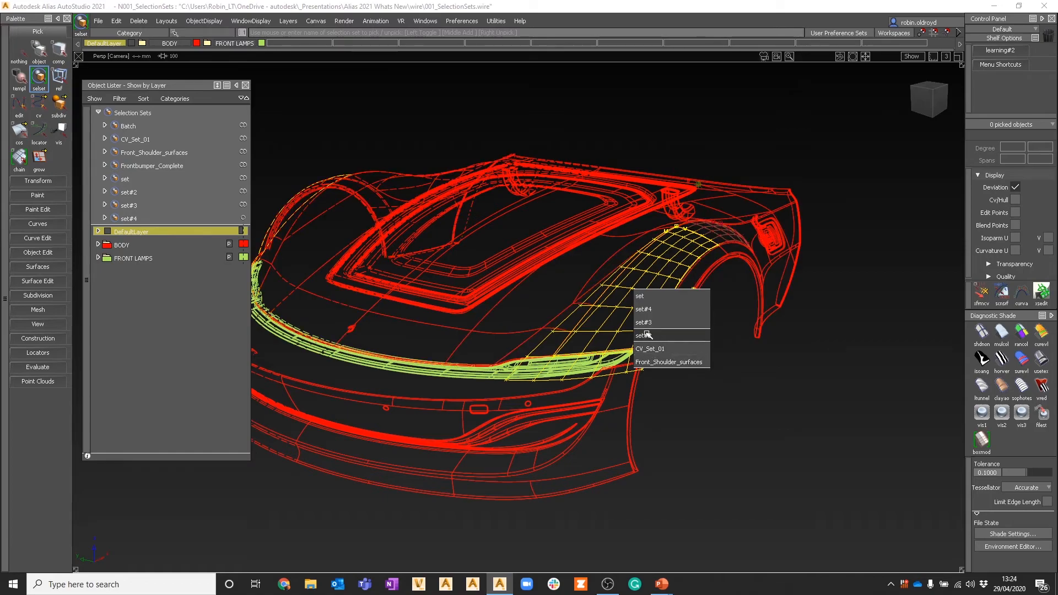
pyautogui.click(642, 296)
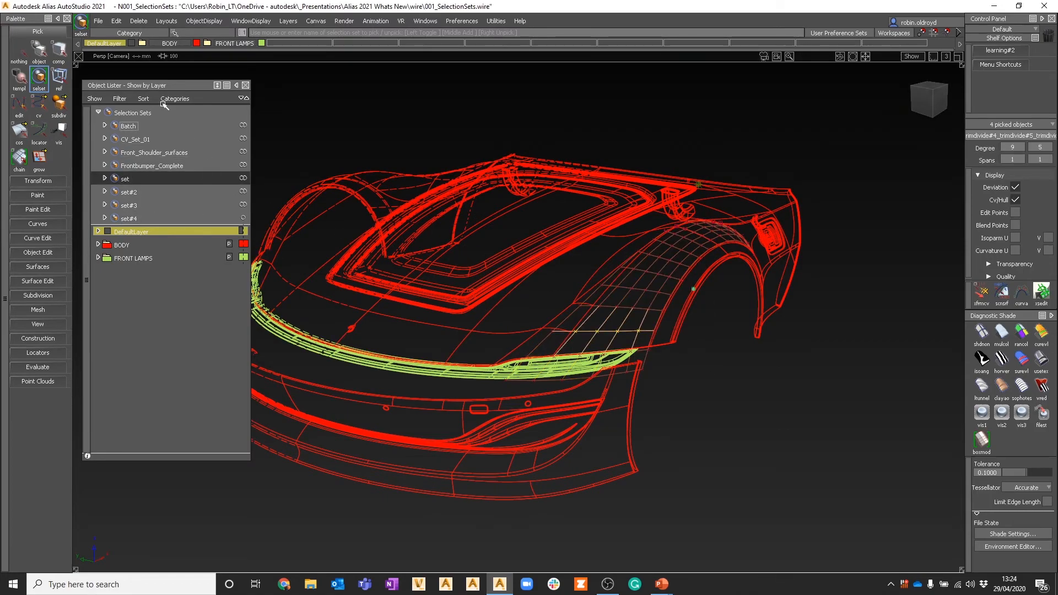
pyautogui.keyDown('ctrl'); pyautogui.keyDown('shift'); pyautogui.click(359, 218); pyautogui.keyUp('shift'); pyautogui.keyUp('ctrl')
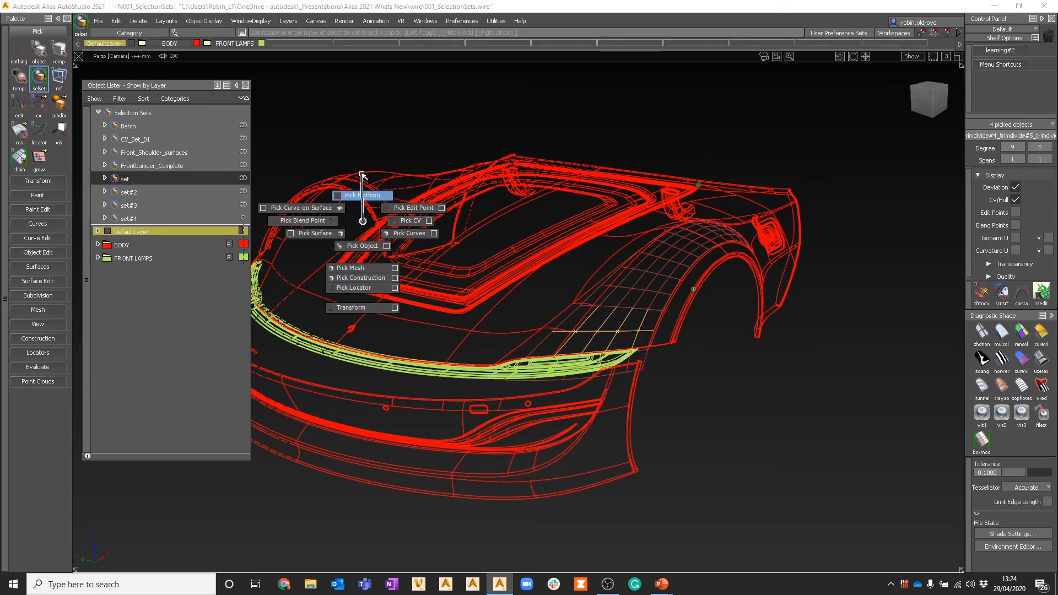